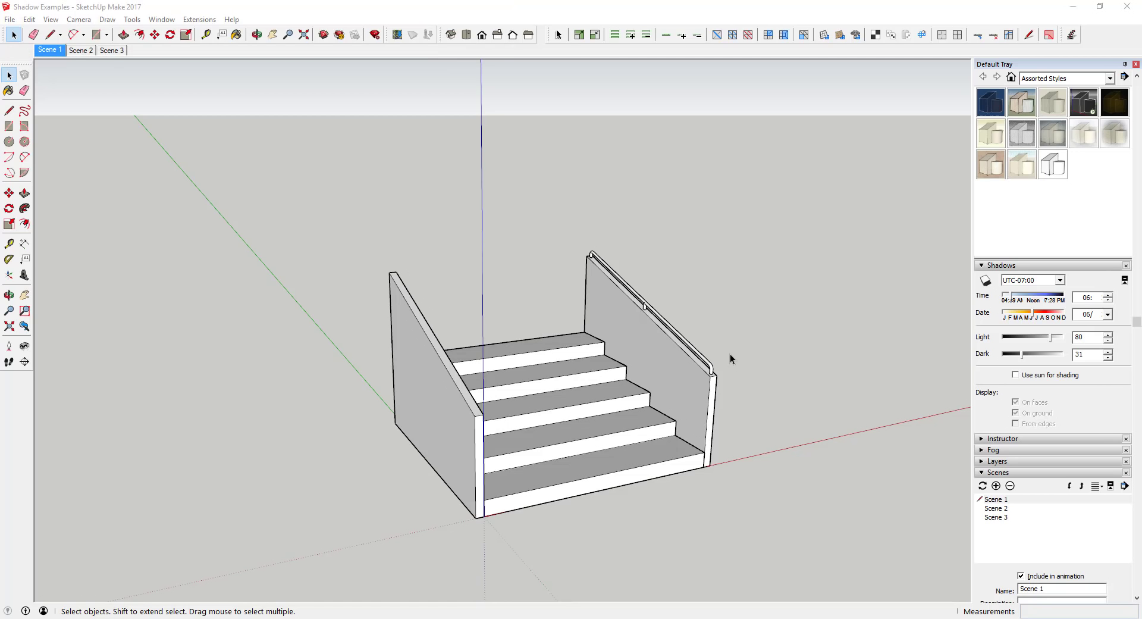
# Collapse the Styles, Scenes, Outliner and Materials sections of the tray, leaving Shadows expanded, and check that Shadows is enabled for the tray.
pyautogui.moveTo(669, 362); pyautogui.dragTo(648, 342, button='middle')
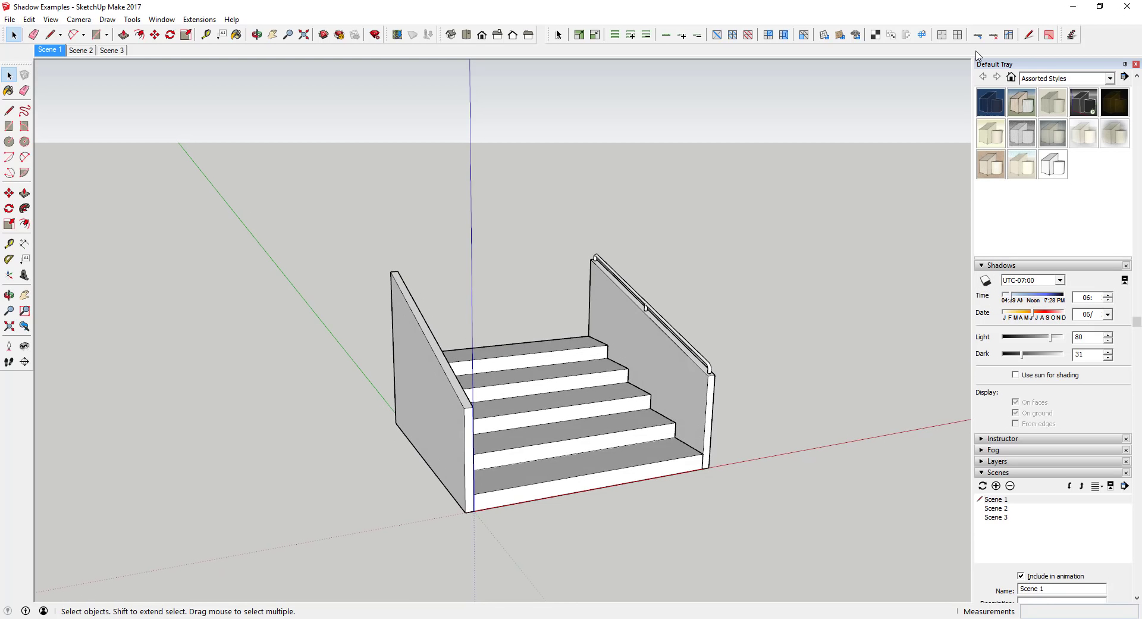
pyautogui.scroll(3, 1004, 83)
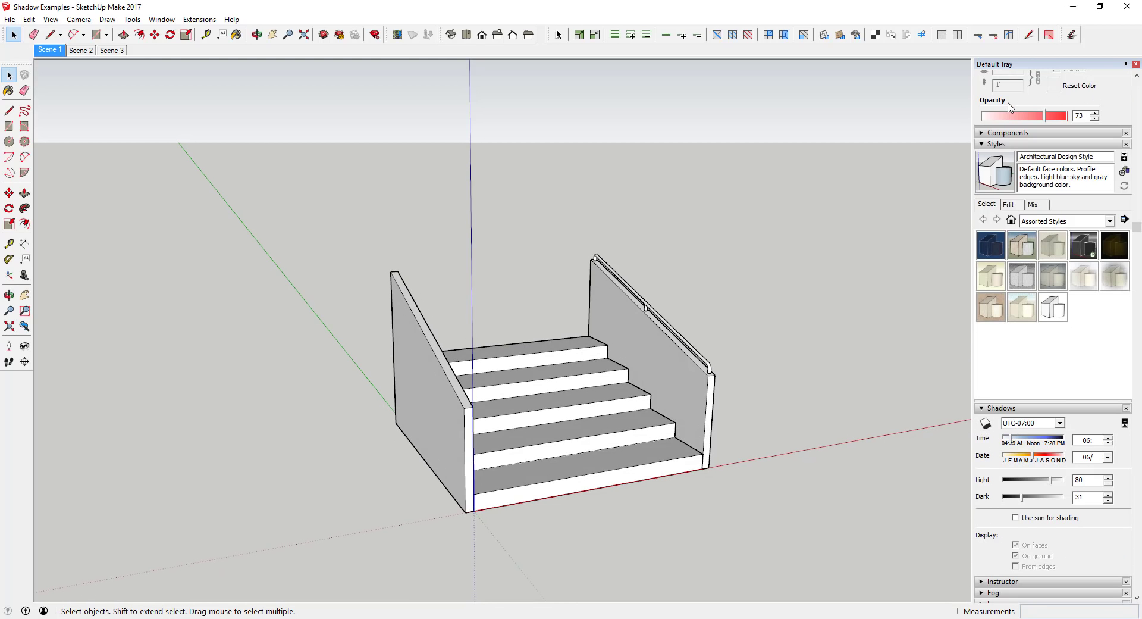
pyautogui.click(982, 144)
pyautogui.scroll(-3, 1020, 232)
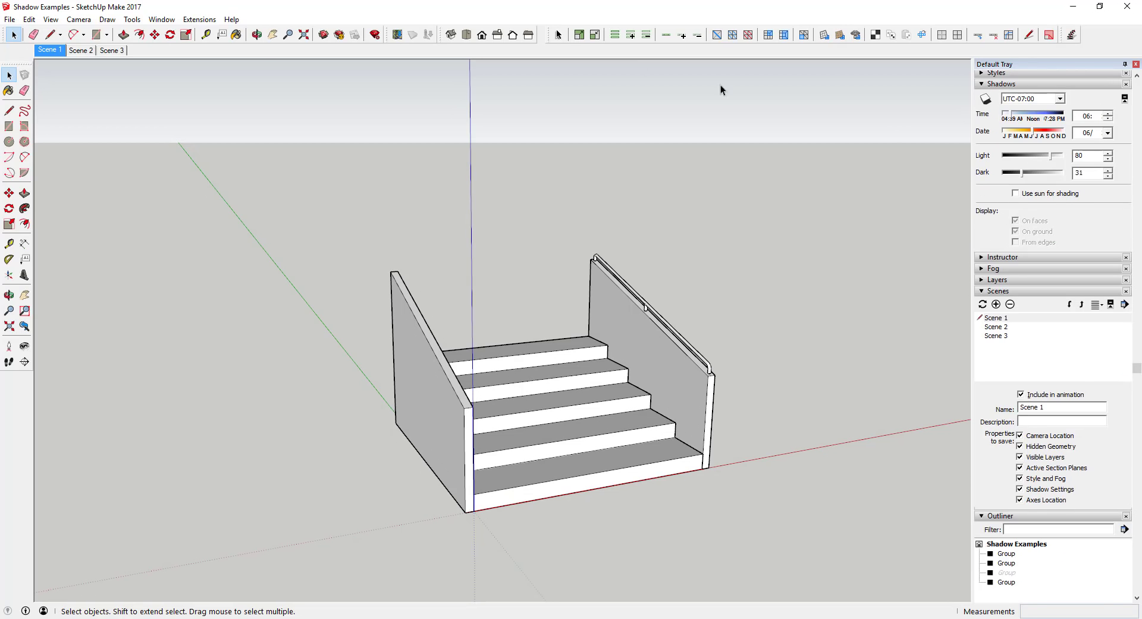
pyautogui.click(162, 19)
pyautogui.moveTo(189, 36)
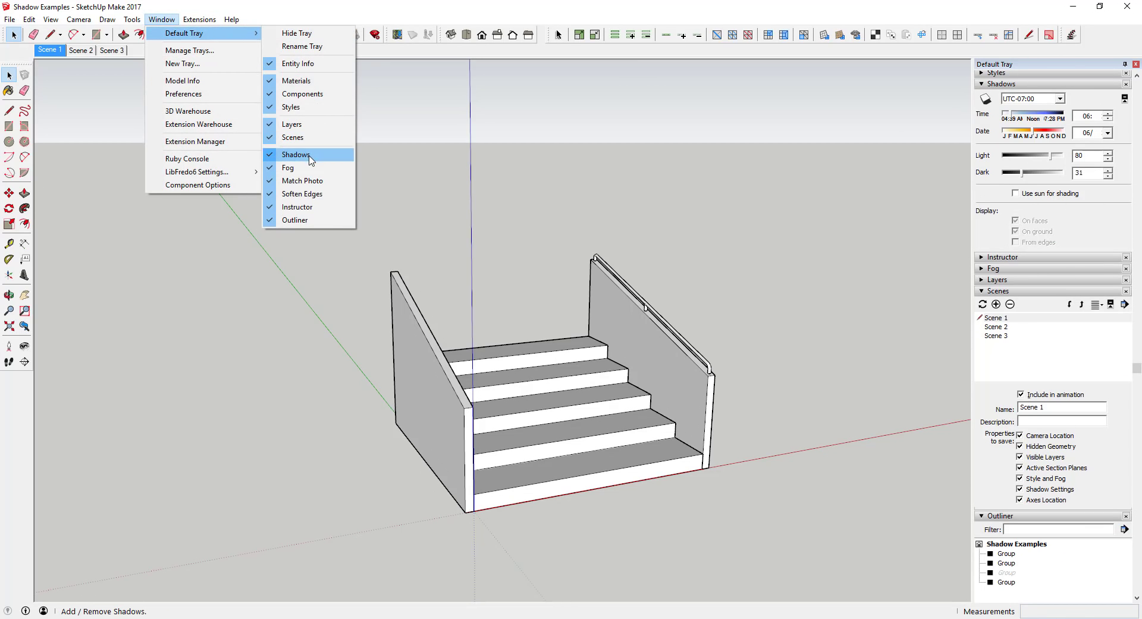
pyautogui.click(981, 291)
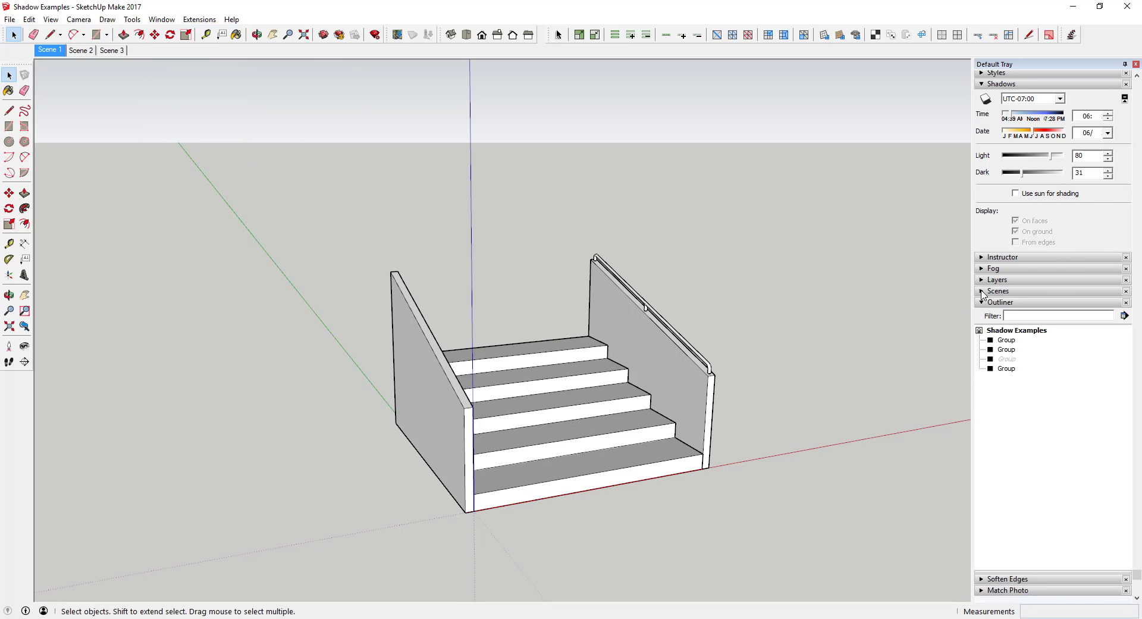
pyautogui.click(983, 303)
pyautogui.scroll(1, 1001, 128)
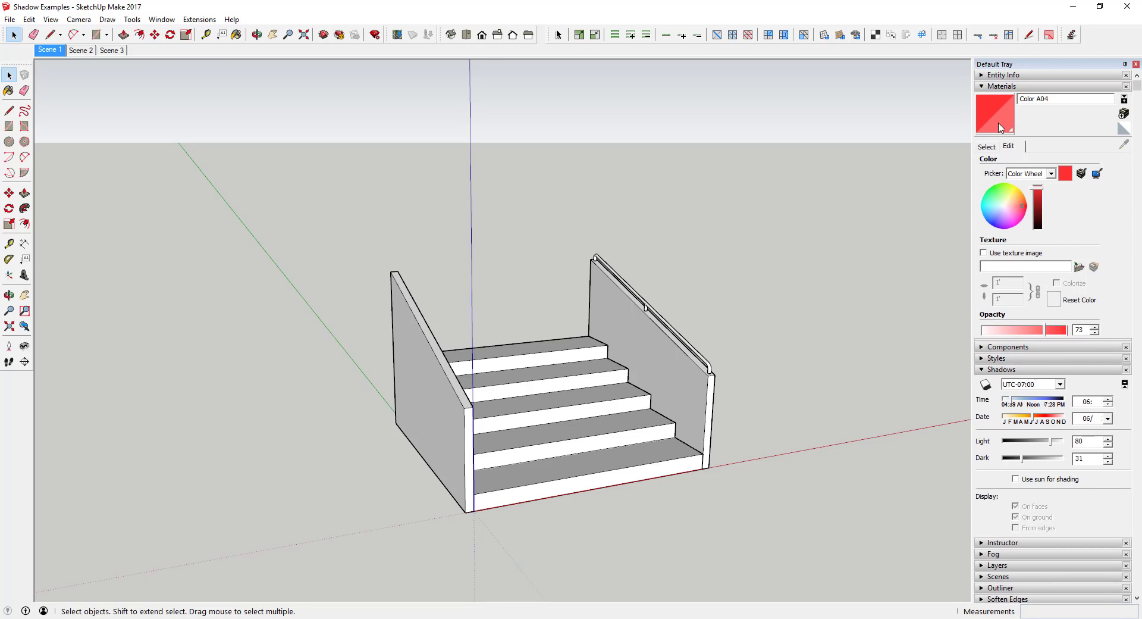
pyautogui.click(982, 86)
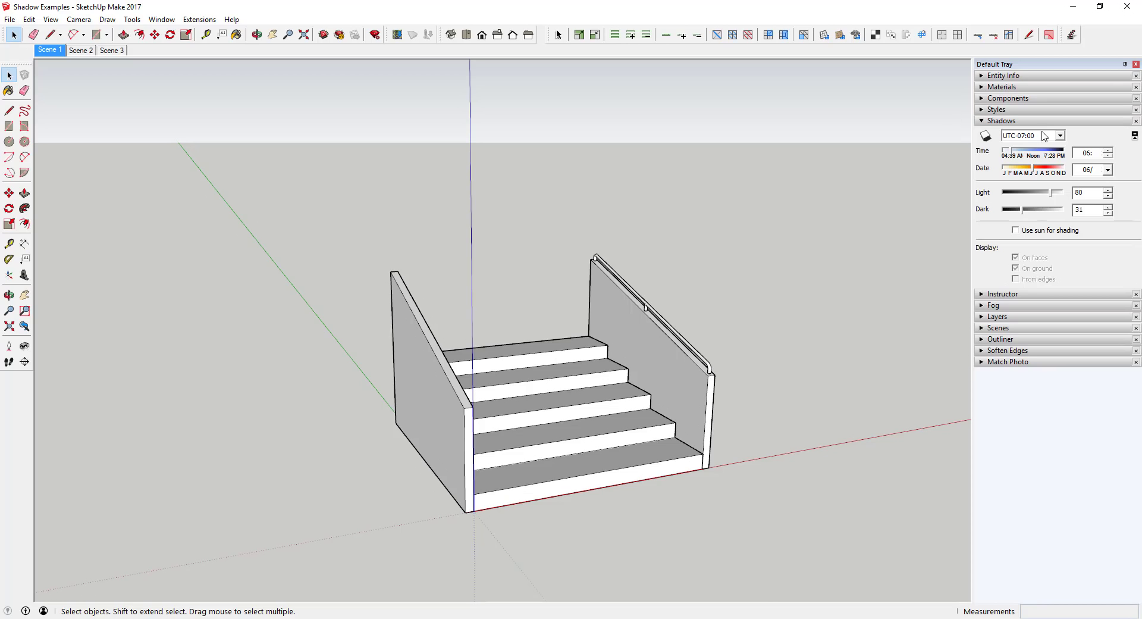
# Collapse and reopen the Shadows section, and turn on shadow display for the model.
pyautogui.click(983, 122)
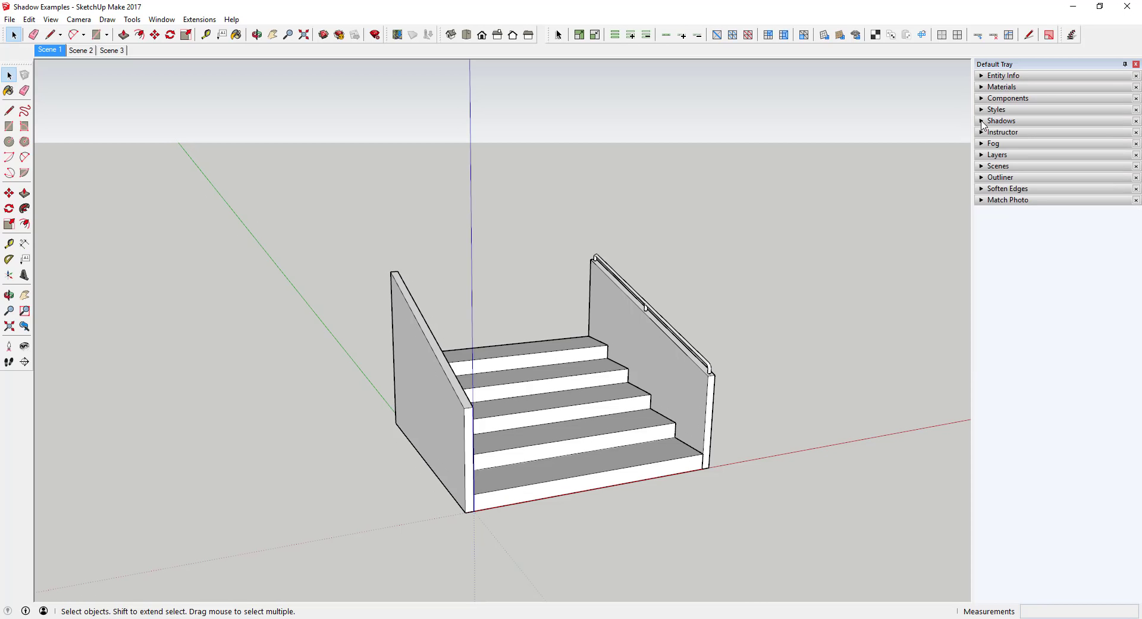
pyautogui.click(982, 122)
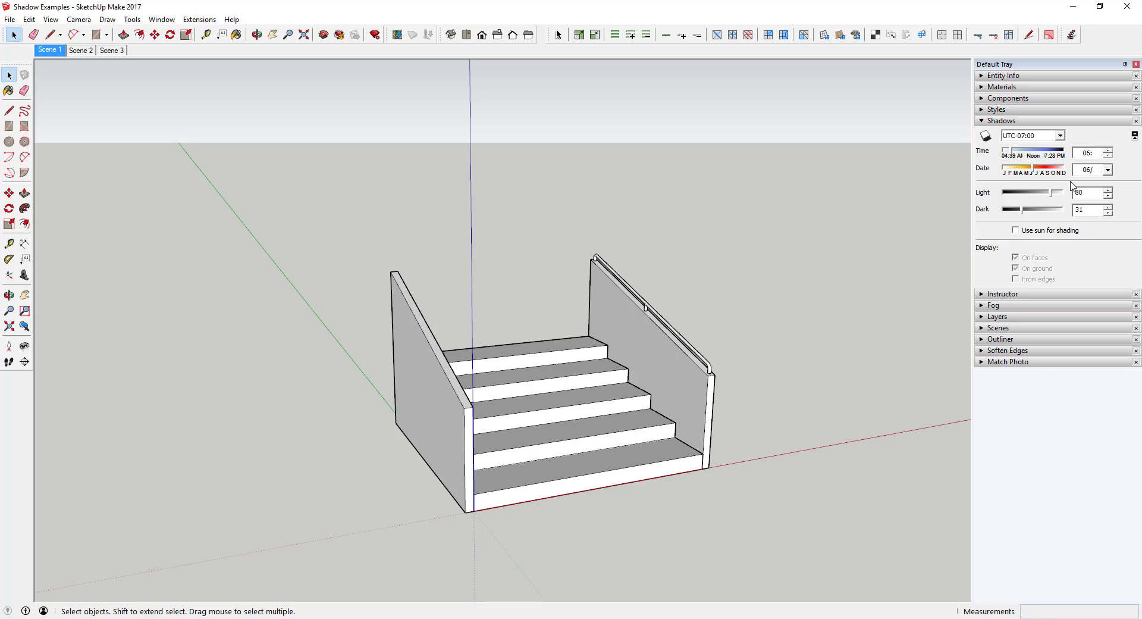
pyautogui.click(989, 141)
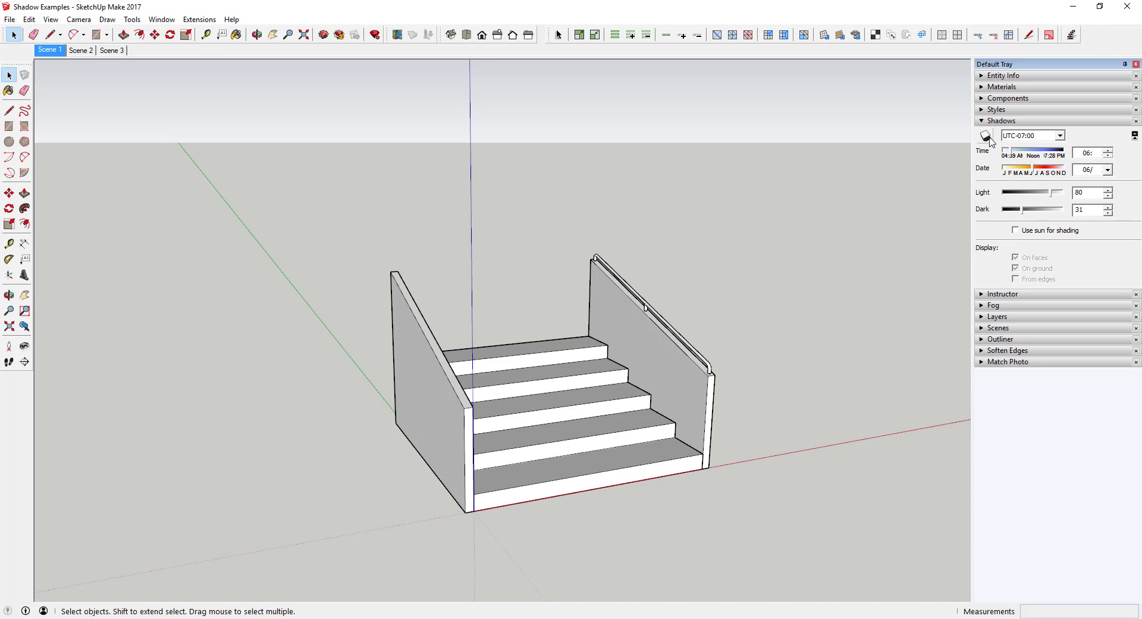
pyautogui.click(988, 138)
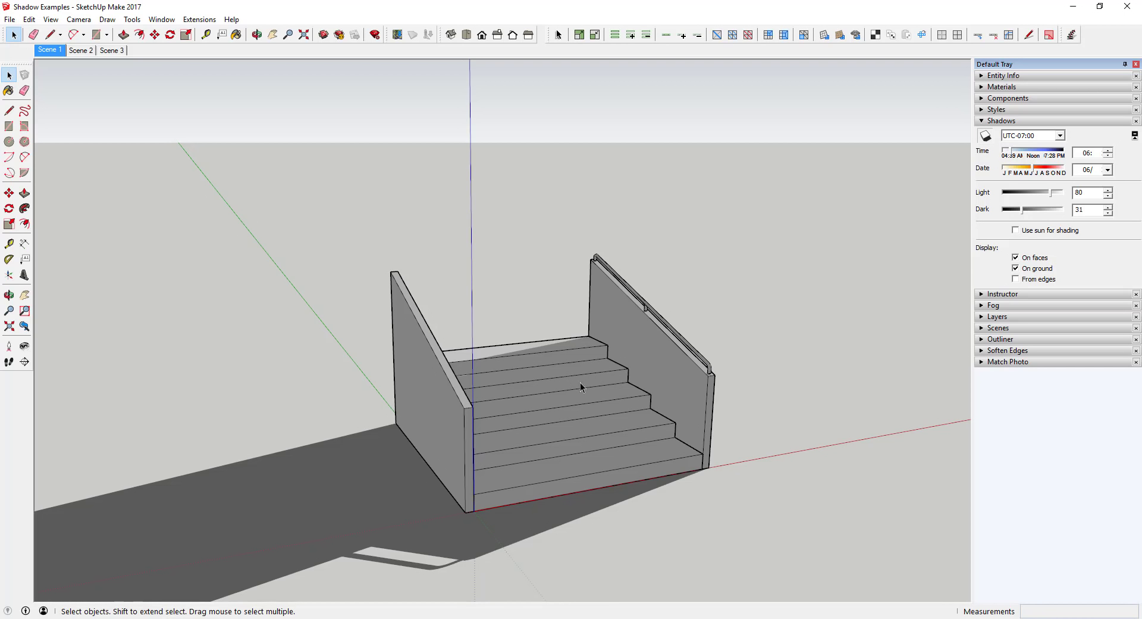
# Examine the shadows that the stairs, side walls and handrail cast on the steps and the ground from several angles.
pyautogui.moveTo(615, 386); pyautogui.dragTo(601, 363, button='middle')
pyautogui.scroll(-2, 598, 341)
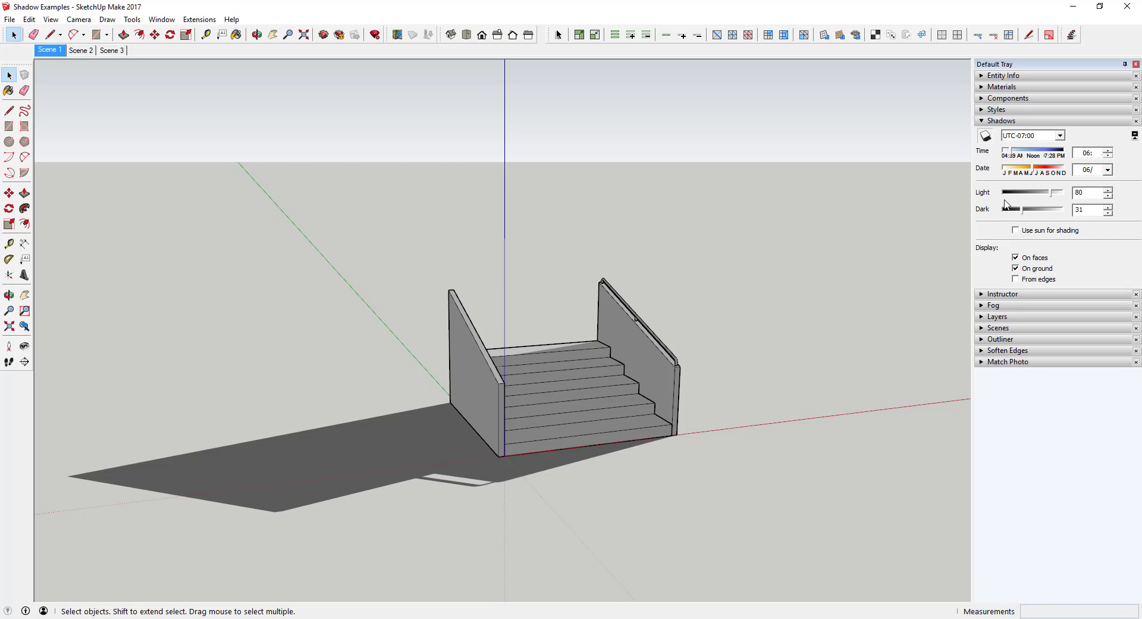
pyautogui.moveTo(718, 338); pyautogui.dragTo(707, 313, button='middle')
pyautogui.scroll(3, 659, 363)
pyautogui.scroll(-2, 678, 354)
pyautogui.scroll(2, 656, 376)
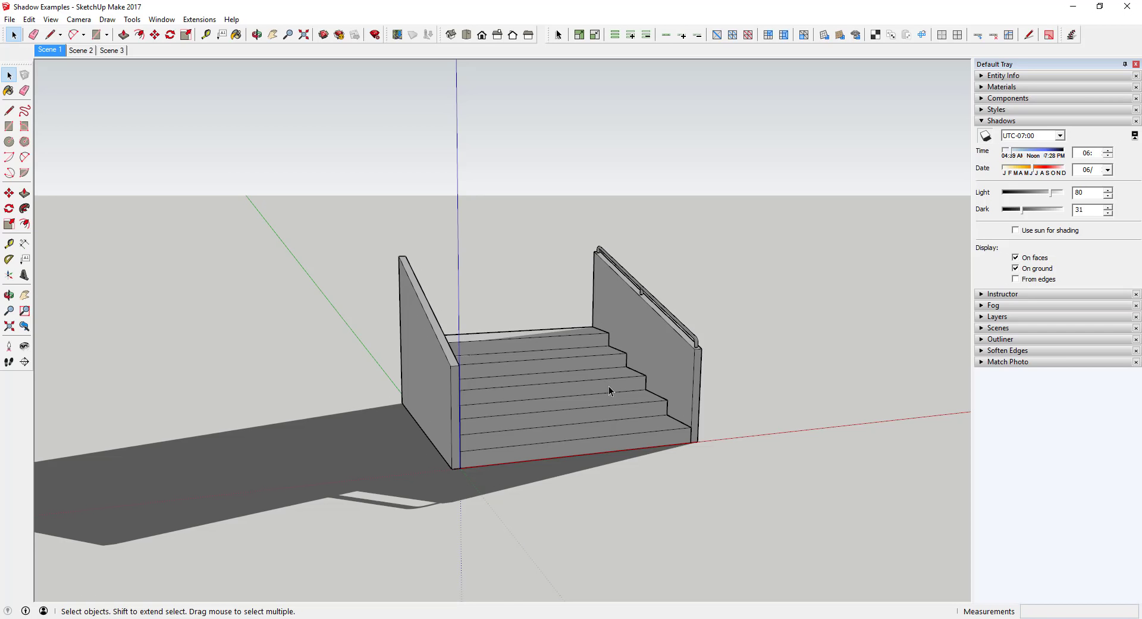
pyautogui.scroll(-3, 608, 387)
pyautogui.scroll(4, 620, 352)
pyautogui.moveTo(619, 351); pyautogui.dragTo(659, 361, button='middle')
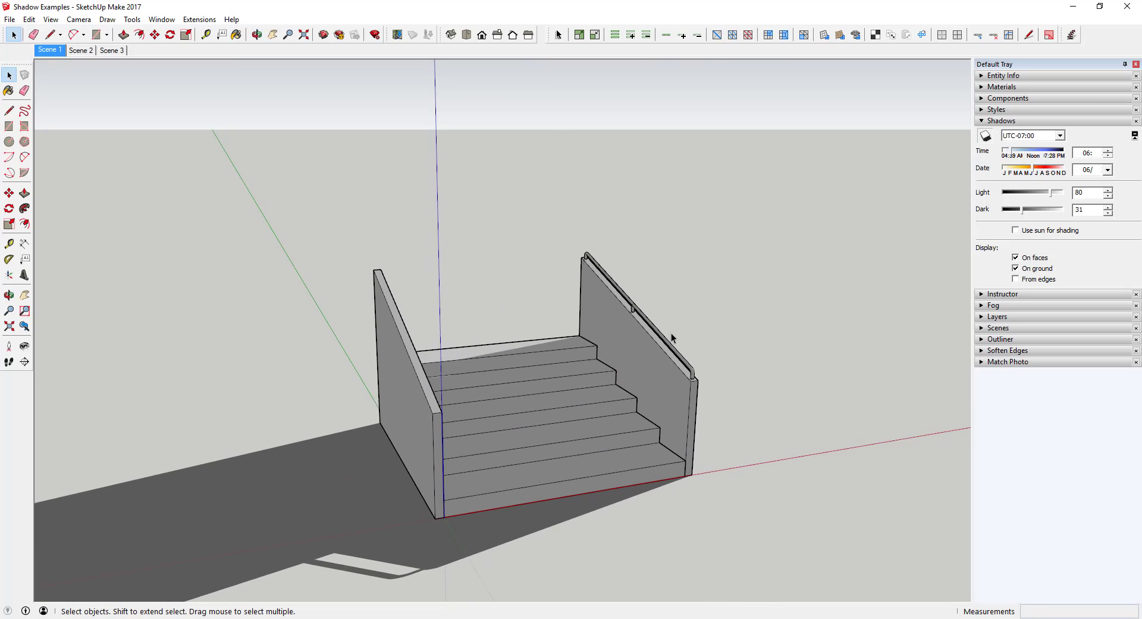
pyautogui.scroll(-3, 670, 334)
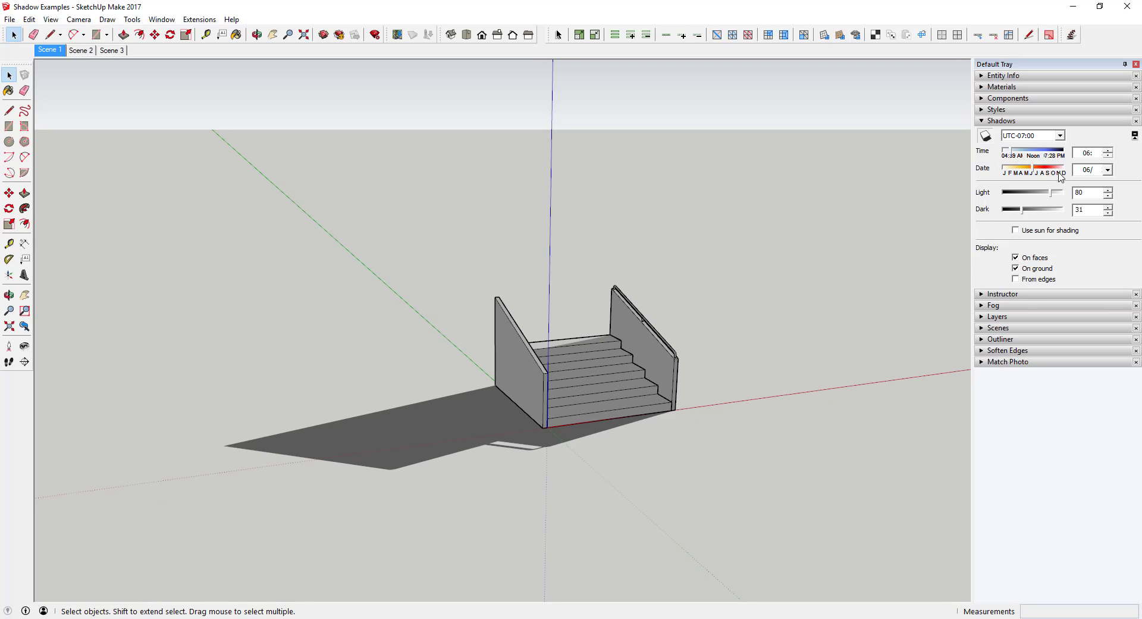
# Show the full time and date values in the shadow settings and set the shadow time to 08:54.
pyautogui.doubleClick(1098, 153)
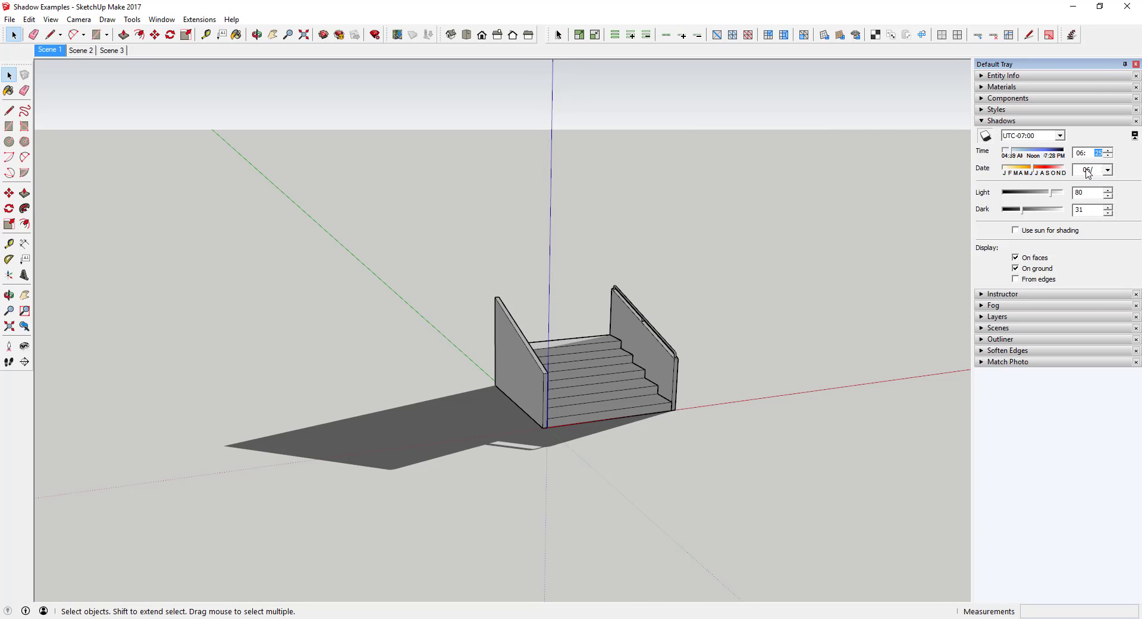
pyautogui.doubleClick(1097, 171)
pyautogui.moveTo(1014, 151); pyautogui.dragTo(1021, 153)
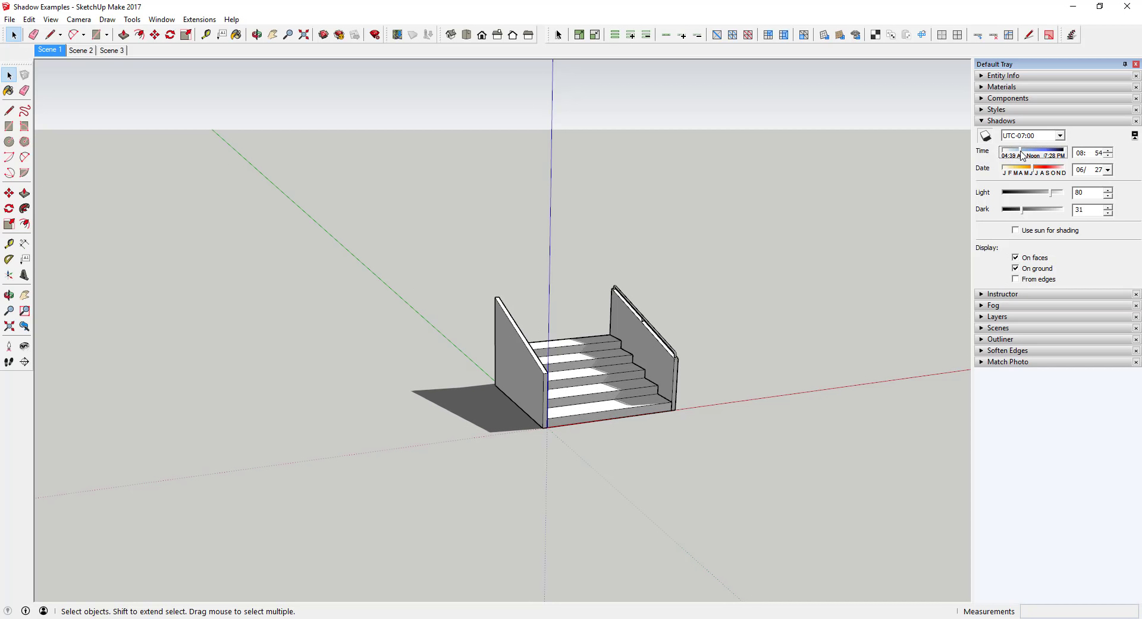
pyautogui.scroll(6, 612, 369)
pyautogui.moveTo(614, 361)
pyautogui.mouseDown(button='middle')
pyautogui.moveTo(599, 438)
pyautogui.moveTo(607, 357)
pyautogui.mouseUp(button='middle')
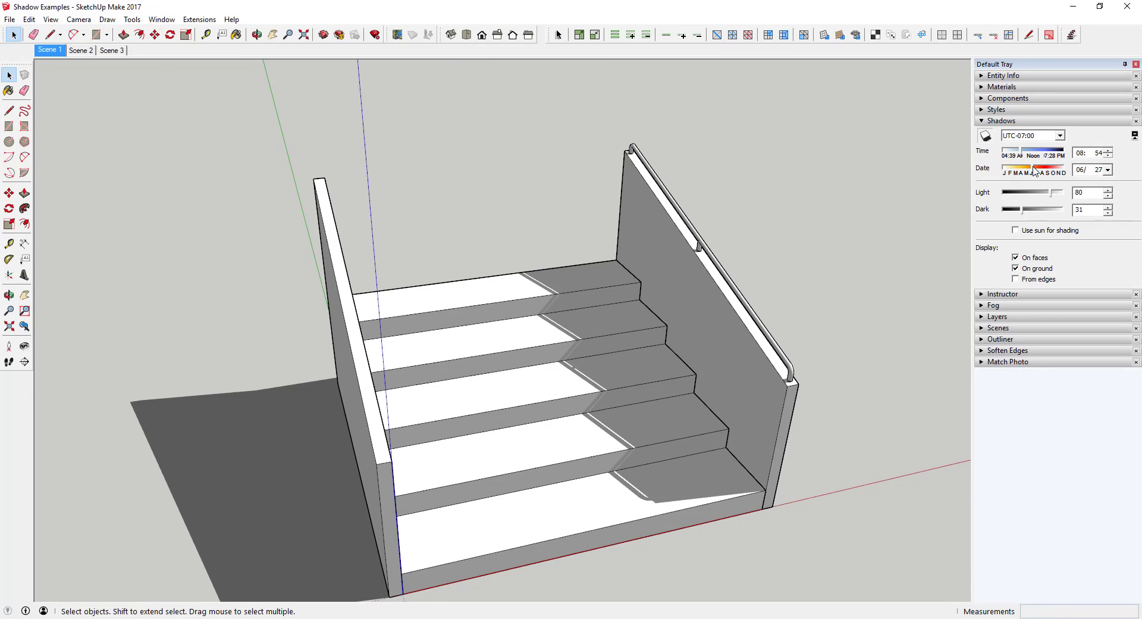
# Try the shadows with the date 10/31 and the time 09:50, and return to the saved Scene 1.
pyautogui.moveTo(1037, 173); pyautogui.dragTo(1056, 172)
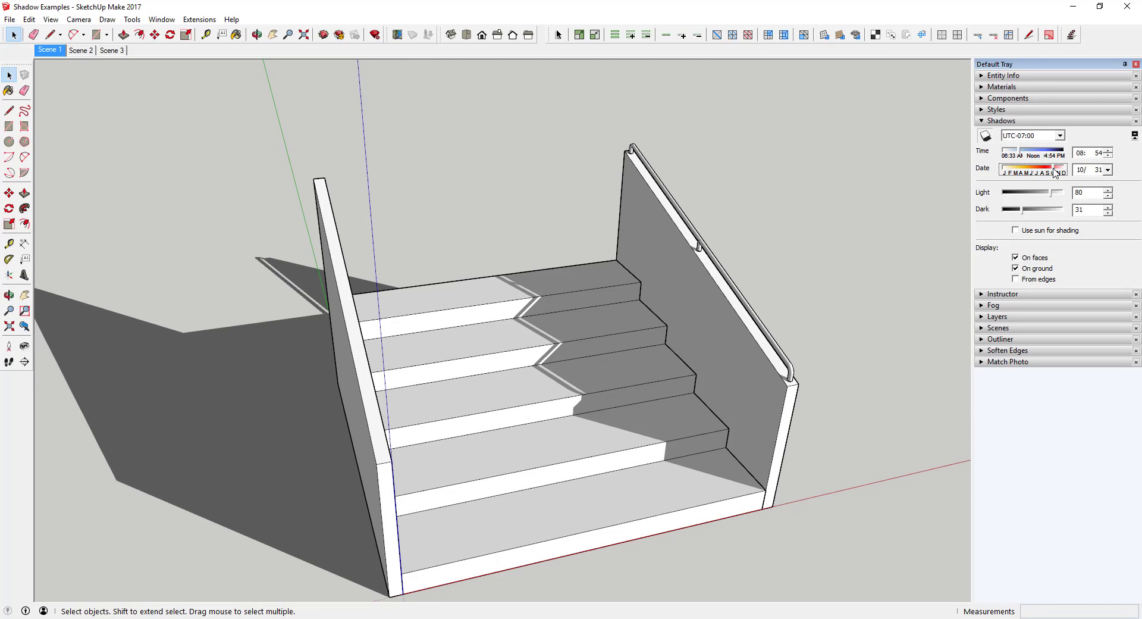
pyautogui.moveTo(1022, 154)
pyautogui.mouseDown()
pyautogui.moveTo(1036, 155)
pyautogui.moveTo(1025, 156)
pyautogui.mouseUp()
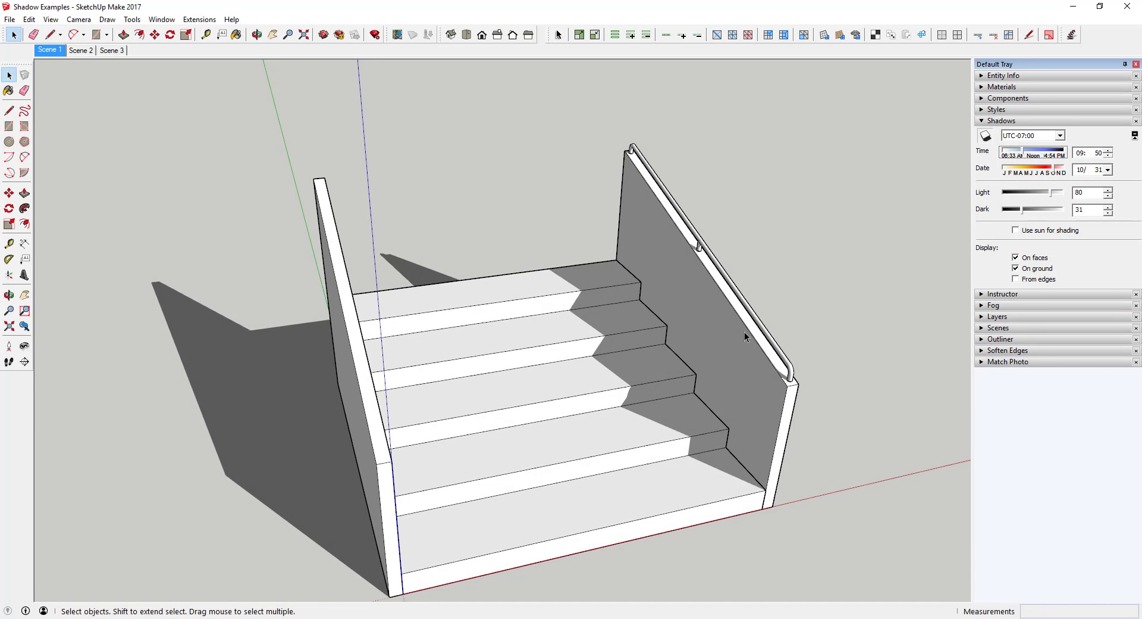
pyautogui.scroll(-5, 714, 256)
pyautogui.scroll(4, 665, 298)
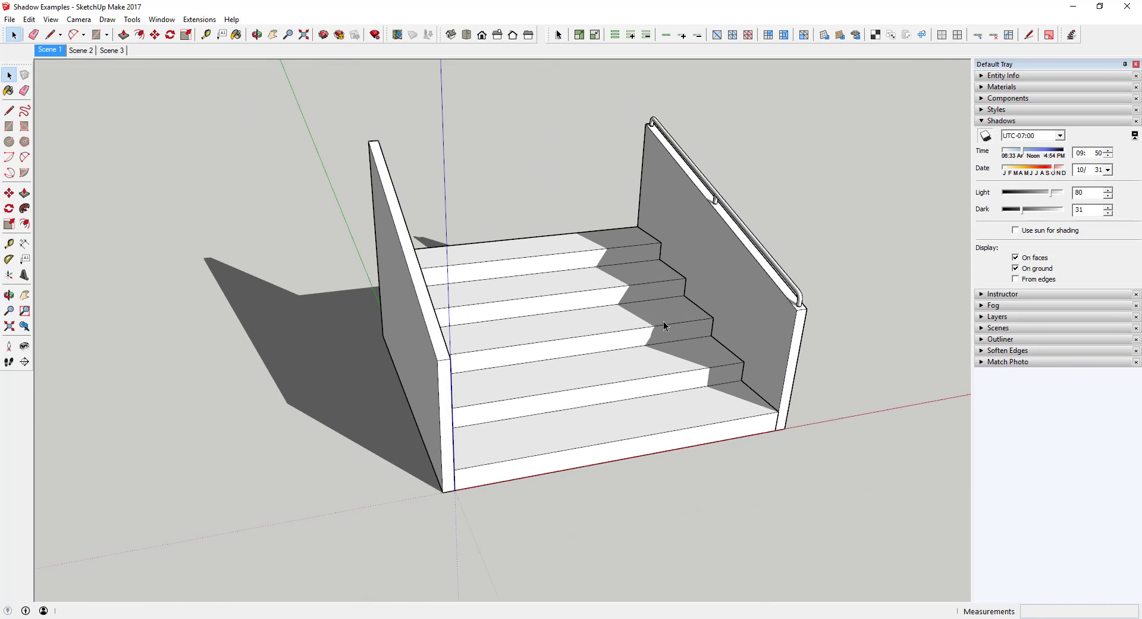
pyautogui.moveTo(652, 334); pyautogui.dragTo(655, 375, button='middle')
pyautogui.scroll(-2, 655, 375)
pyautogui.scroll(3, 658, 375)
pyautogui.scroll(-2, 658, 375)
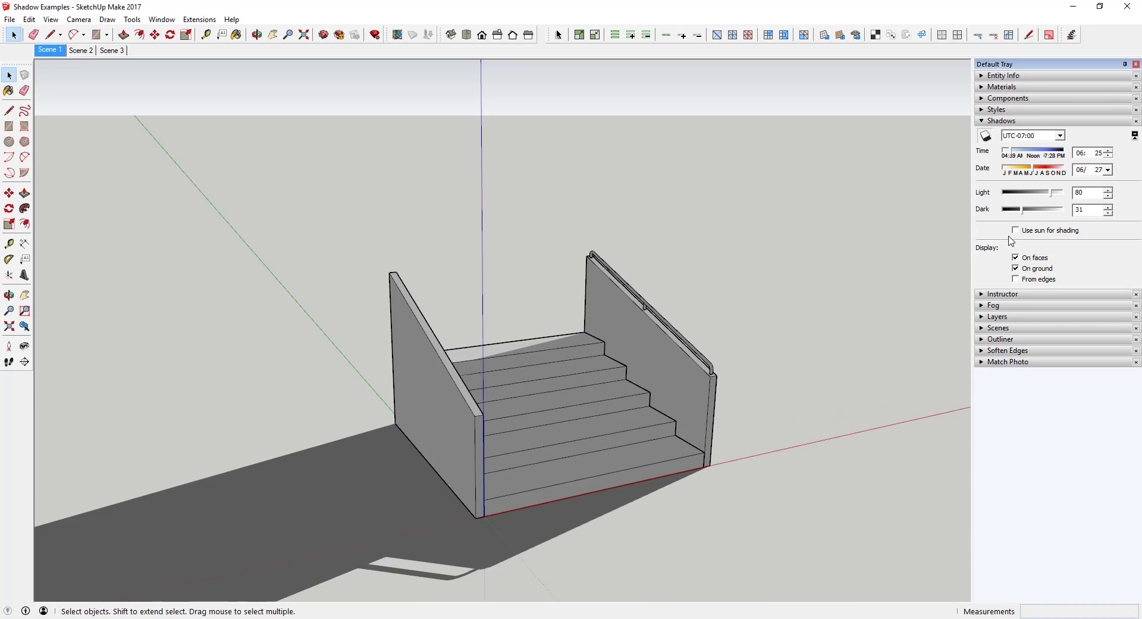
# Set the shadow time to 09:21 and look at the shadows on the steps up close.
pyautogui.moveTo(1019, 155); pyautogui.dragTo(1023, 155)
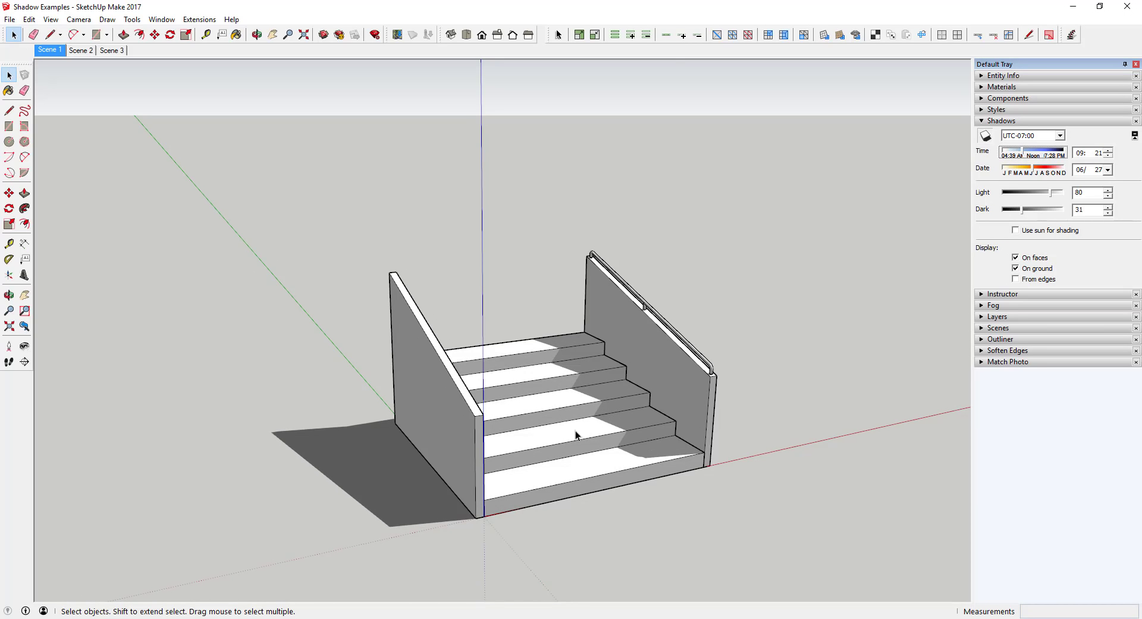
pyautogui.scroll(2, 583, 410)
pyautogui.moveTo(580, 395); pyautogui.dragTo(509, 438, button='middle')
# Try the shadow intensity at Light 100 and Dark 0, and bring it back to Light 70 and Dark 30.
pyautogui.moveTo(1045, 195)
pyautogui.mouseDown()
pyautogui.moveTo(1029, 196)
pyautogui.moveTo(1066, 198)
pyautogui.moveTo(993, 213)
pyautogui.mouseUp()
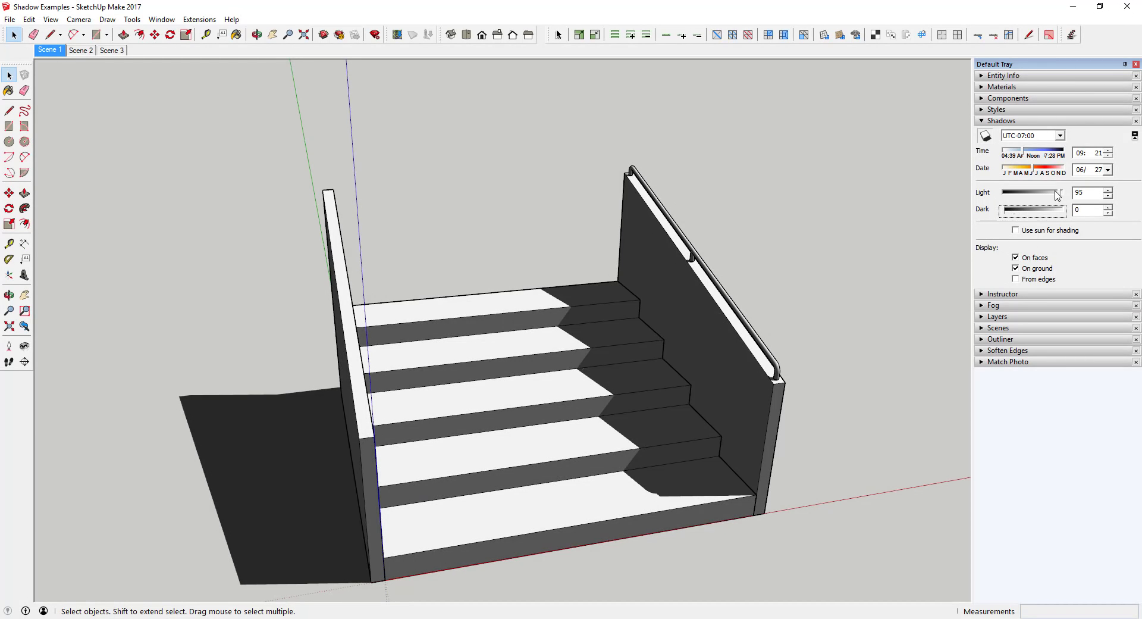
pyautogui.moveTo(1065, 195); pyautogui.dragTo(1068, 196)
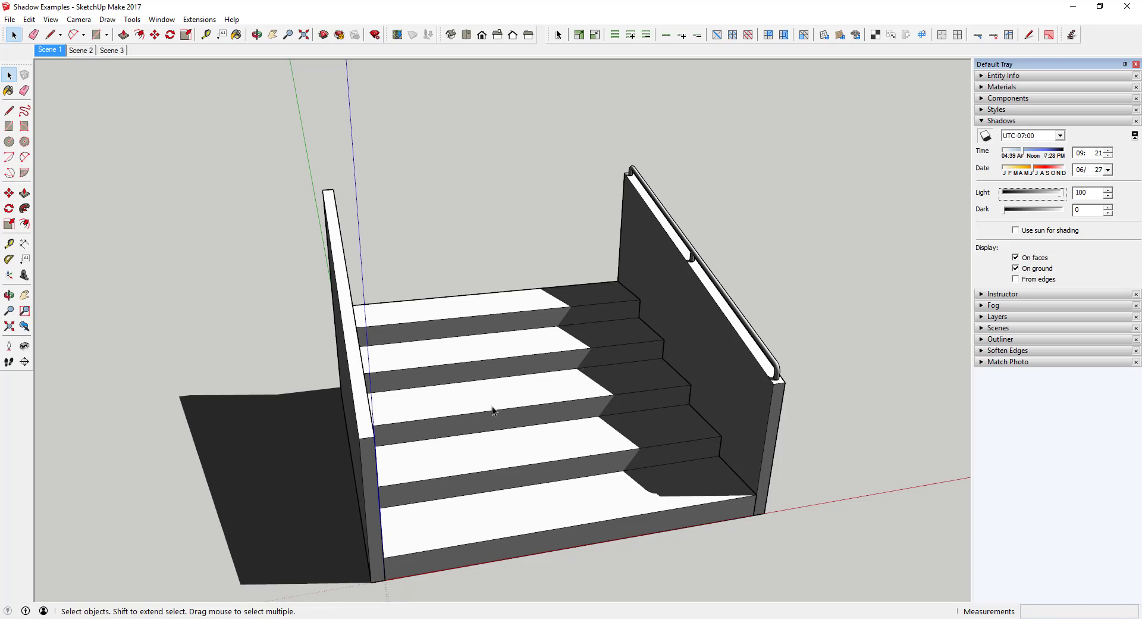
pyautogui.moveTo(1011, 211)
pyautogui.mouseDown()
pyautogui.moveTo(1026, 214)
pyautogui.moveTo(1046, 194)
pyautogui.mouseUp()
pyautogui.moveTo(573, 398); pyautogui.dragTo(571, 366, button='middle')
pyautogui.scroll(2, 671, 454)
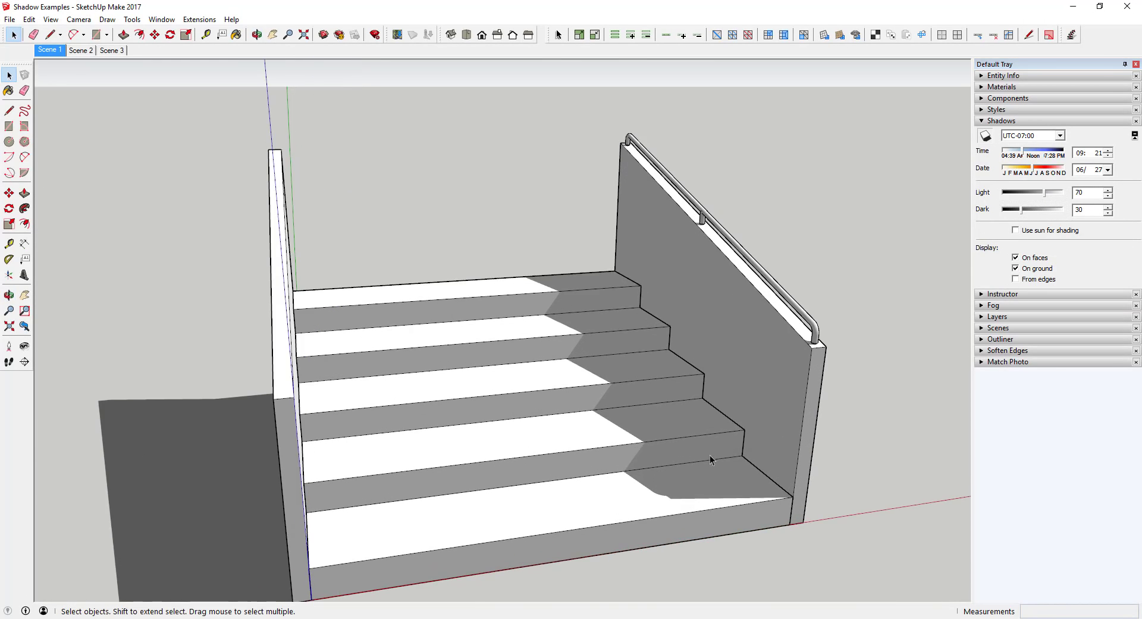
# Set the shadow time to 08:37 so the handrail casts its shadow across the steps.
pyautogui.moveTo(1025, 155); pyautogui.dragTo(1022, 155)
pyautogui.moveTo(559, 392); pyautogui.dragTo(687, 416, button='middle')
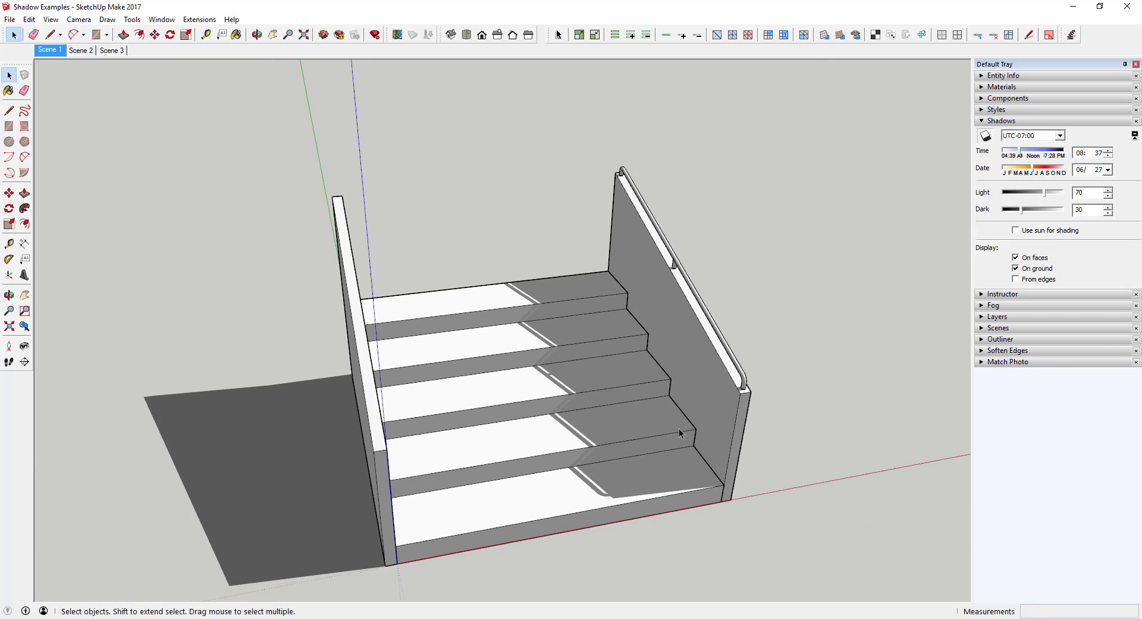
pyautogui.moveTo(659, 489); pyautogui.dragTo(643, 470, button='middle')
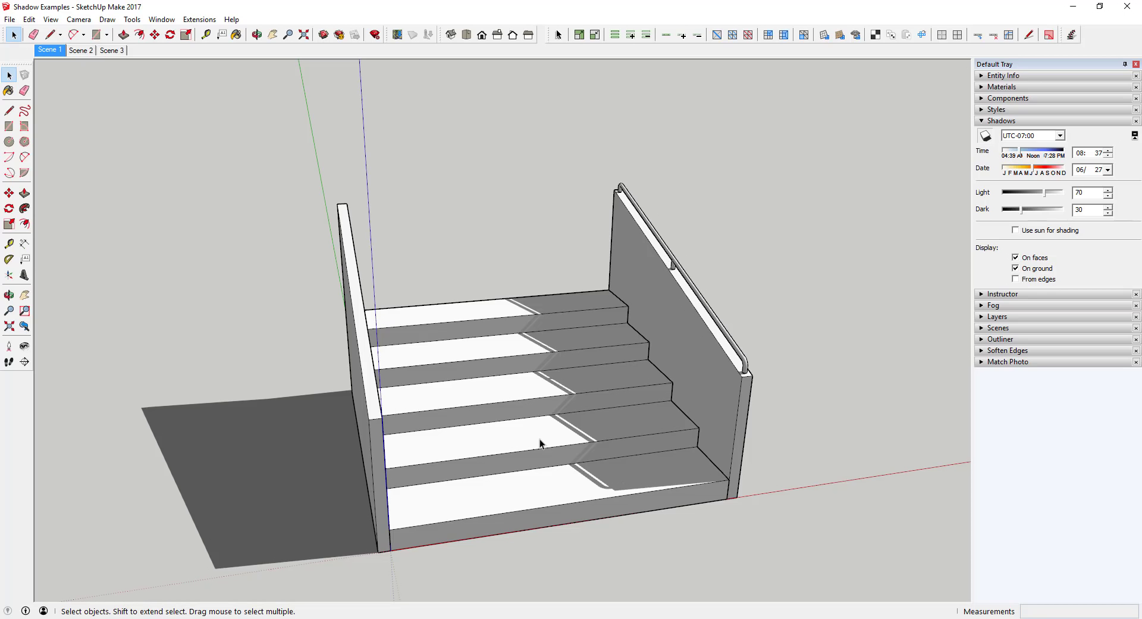
# Lower the shadow Light and Dark values to 0, and raise Light to 76 and Dark to 34.
pyautogui.moveTo(1045, 192)
pyautogui.mouseDown()
pyautogui.moveTo(1001, 201)
pyautogui.moveTo(1020, 215)
pyautogui.moveTo(995, 214)
pyautogui.mouseUp()
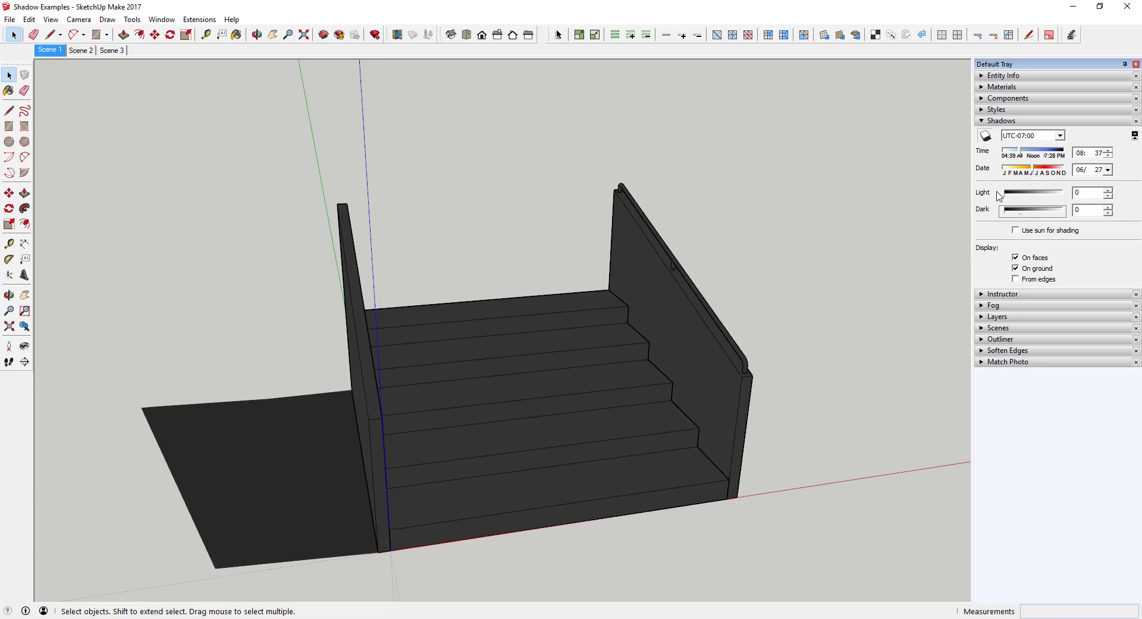
pyautogui.moveTo(1003, 195); pyautogui.dragTo(1051, 195)
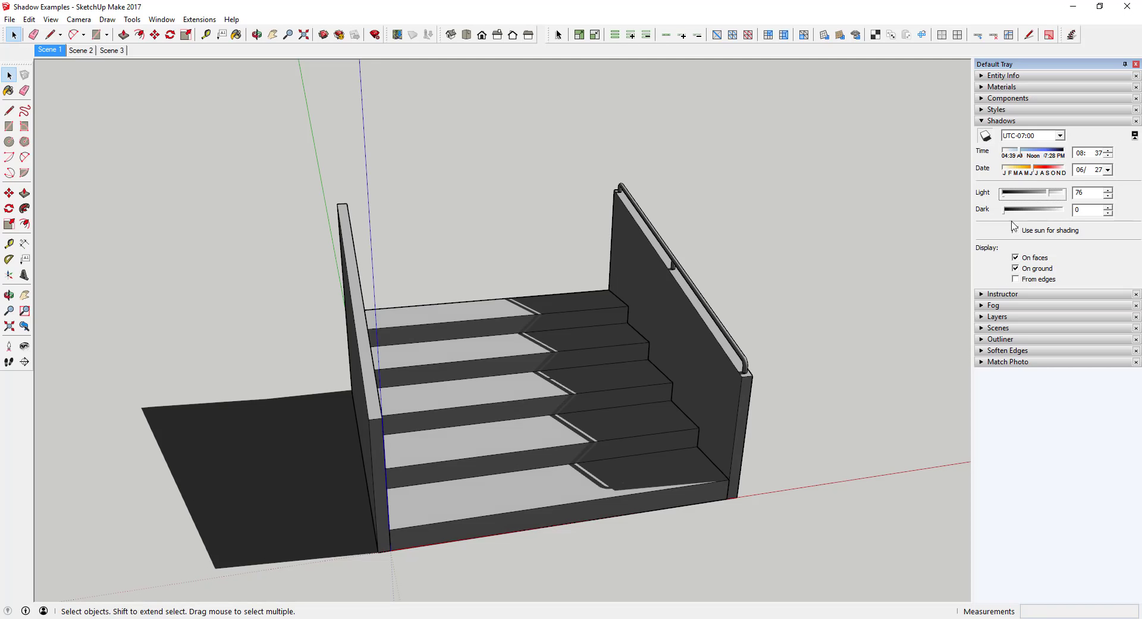
pyautogui.click(1024, 209)
pyautogui.moveTo(633, 386); pyautogui.dragTo(558, 364, button='middle')
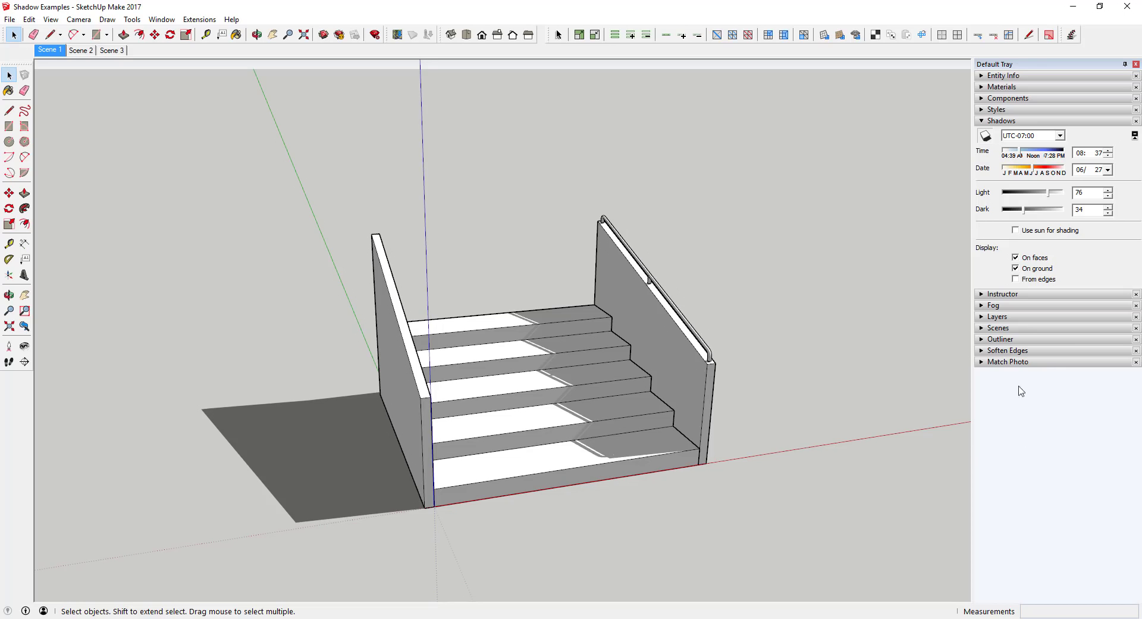
# Show the scene properties and update Scene 1 with the current camera view and shadow settings.
pyautogui.click(982, 329)
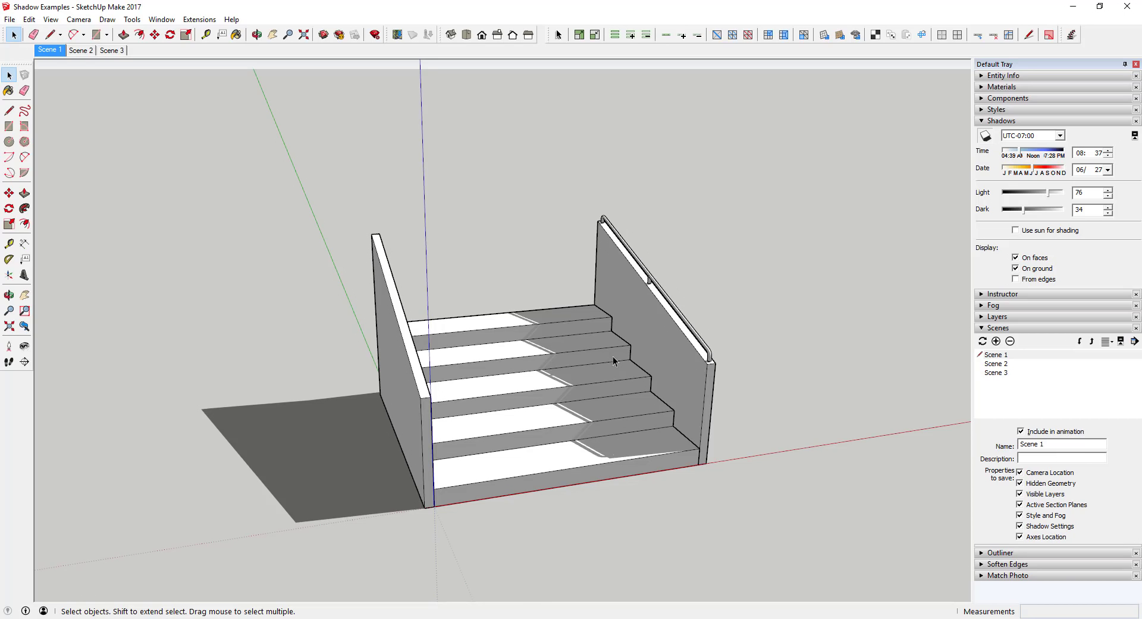
pyautogui.rightClick(51, 55)
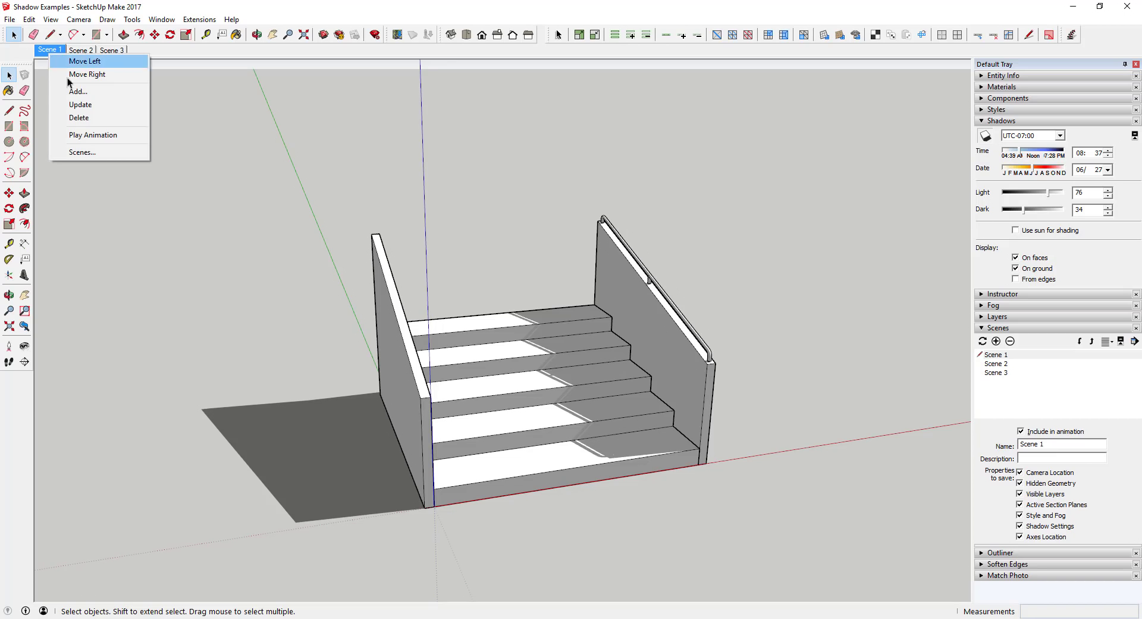
pyautogui.click(90, 106)
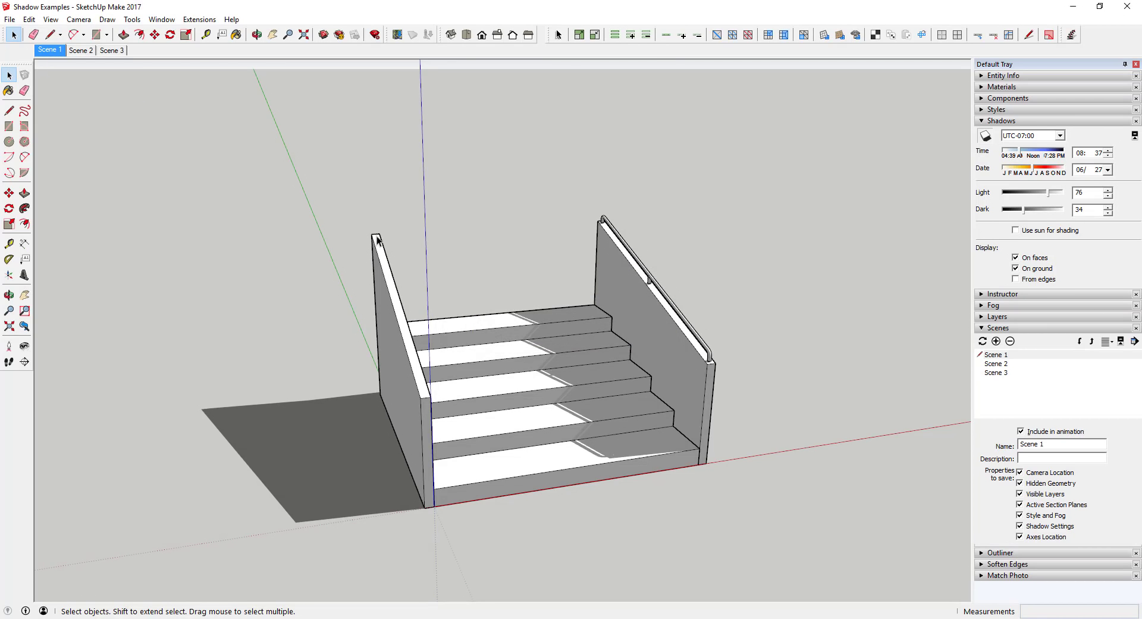
# Turn off shadow display and move the camera away from the stairs to depart from the saved Scene 1.
pyautogui.moveTo(310, 192); pyautogui.dragTo(380, 178, button='middle')
pyautogui.scroll(-4, 416, 226)
pyautogui.moveTo(426, 261); pyautogui.dragTo(411, 334, button='middle')
pyautogui.scroll(-3, 439, 333)
pyautogui.scroll(3, 857, 306)
pyautogui.click(985, 134)
pyautogui.moveTo(437, 278); pyautogui.dragTo(280, 254, button='middle')
pyautogui.scroll(-3, 369, 249)
pyautogui.moveTo(651, 306); pyautogui.dragTo(310, 146, button='middle')
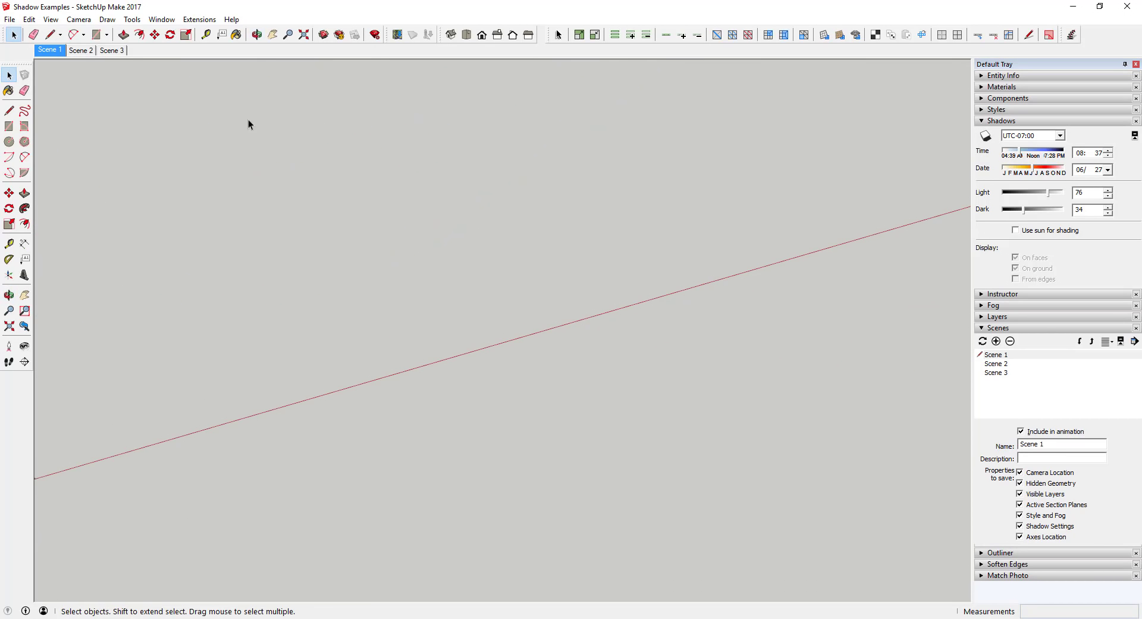
# Recall Scene 1 to restore its saved camera view and shadows, and switch to Scene 2.
pyautogui.click(59, 49)
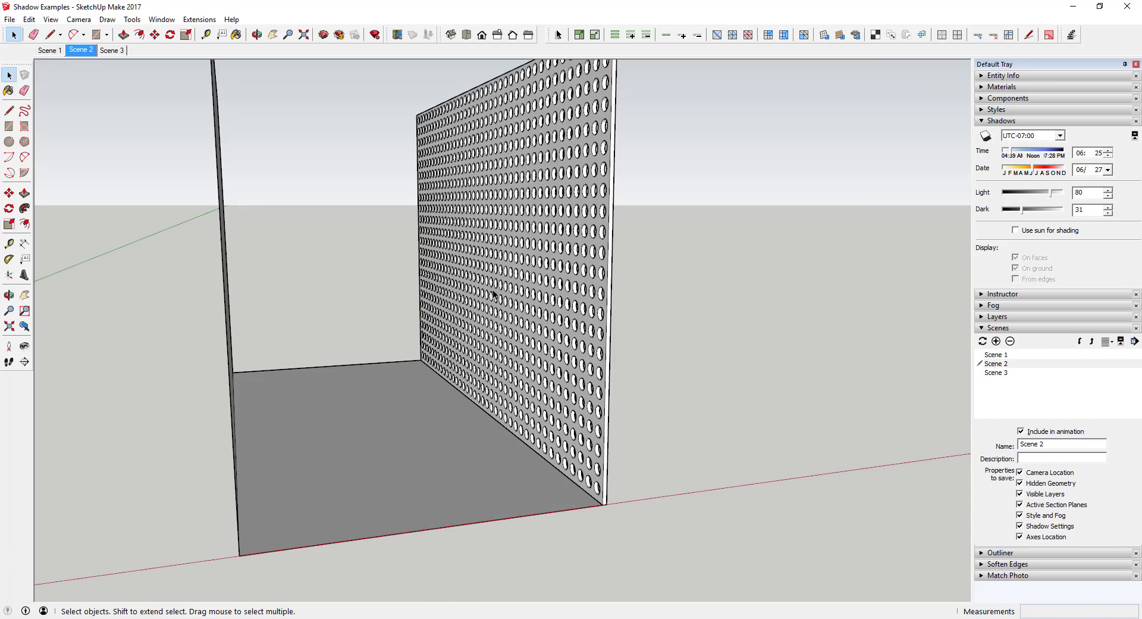
pyautogui.moveTo(489, 289); pyautogui.dragTo(438, 288, button='middle')
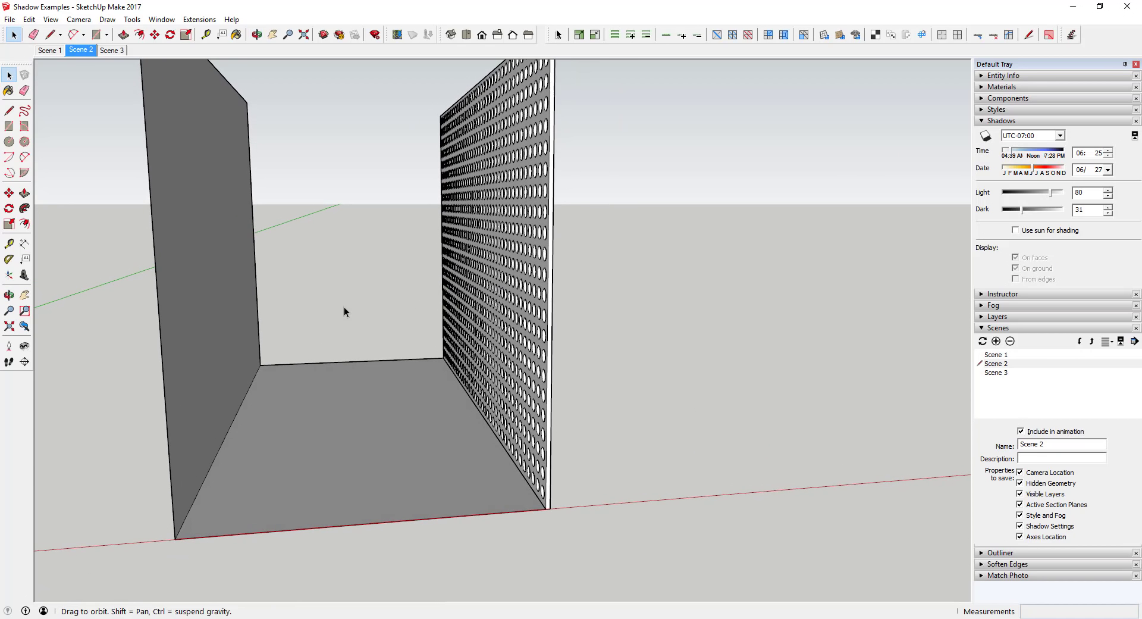
# Turn on shadow display in Scene 2 and view the perforated wall's shadows on the floor and opposite wall.
pyautogui.moveTo(344, 310); pyautogui.dragTo(343, 316, button='middle')
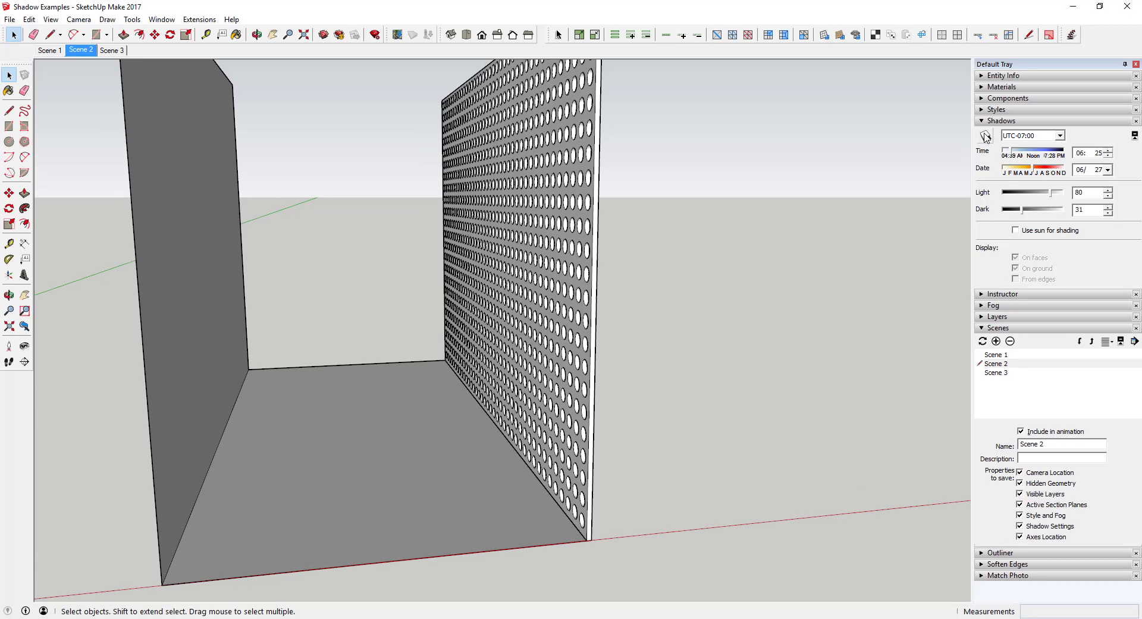
pyautogui.click(986, 135)
pyautogui.moveTo(435, 371); pyautogui.dragTo(354, 370, button='middle')
pyautogui.moveTo(462, 373); pyautogui.dragTo(369, 341, button='middle')
pyautogui.scroll(3, 587, 307)
pyautogui.scroll(-4, 574, 311)
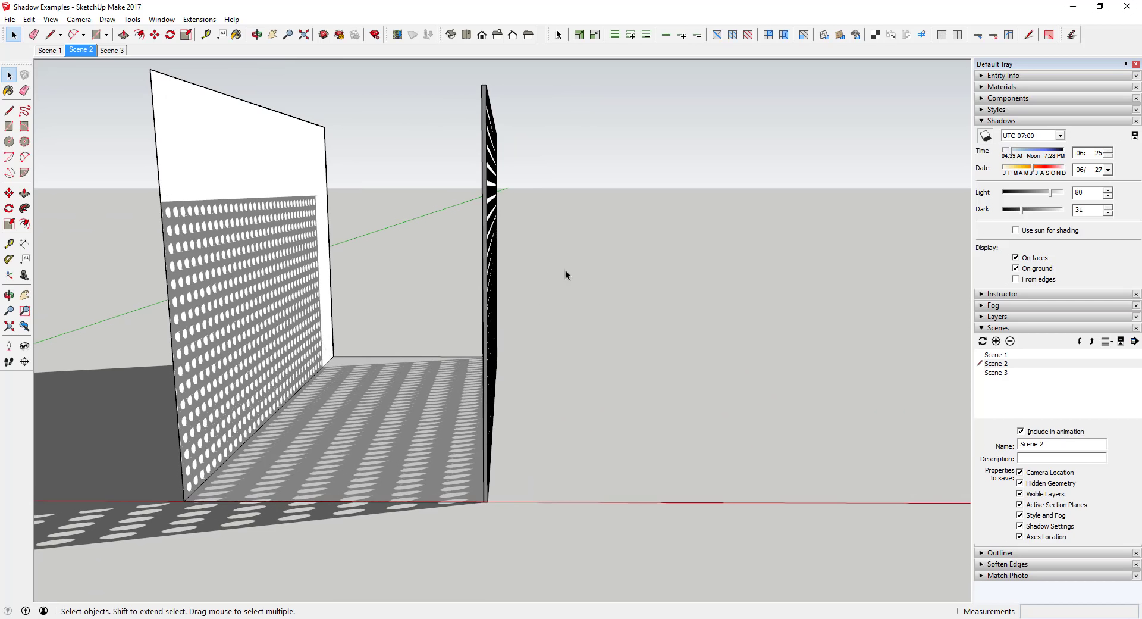
pyautogui.moveTo(243, 352); pyautogui.dragTo(577, 296, button='middle')
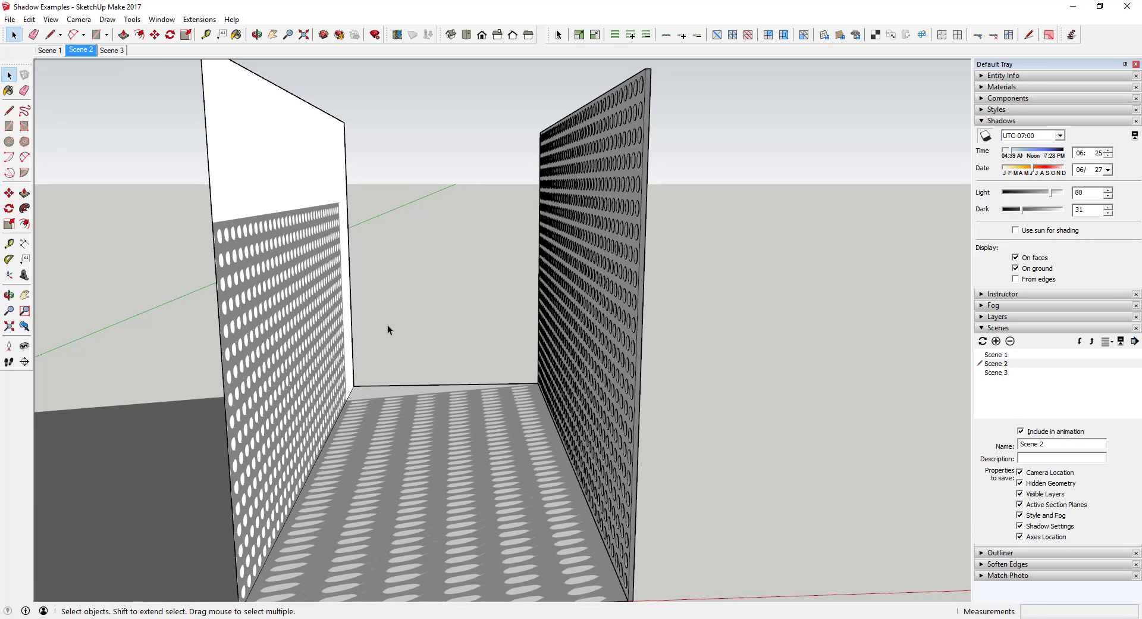
# Set the shadow time to 08:37 and update Scene 2 with the current view and shadow settings.
pyautogui.moveTo(1012, 154)
pyautogui.mouseDown()
pyautogui.moveTo(1054, 154)
pyautogui.moveTo(1021, 157)
pyautogui.mouseUp()
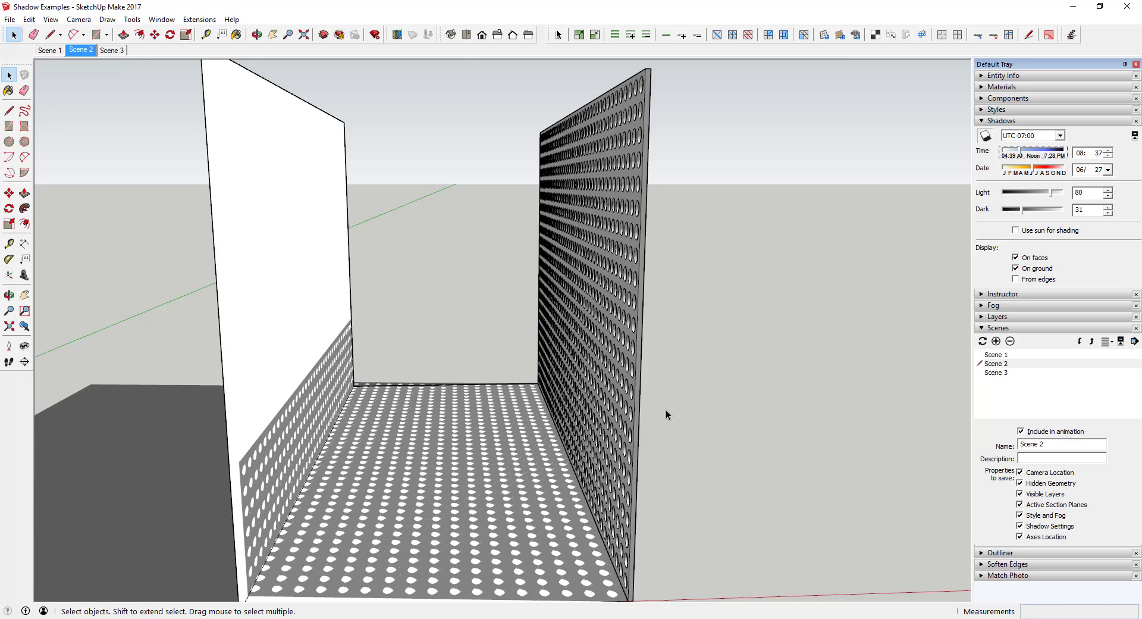
pyautogui.rightClick(86, 54)
pyautogui.click(113, 100)
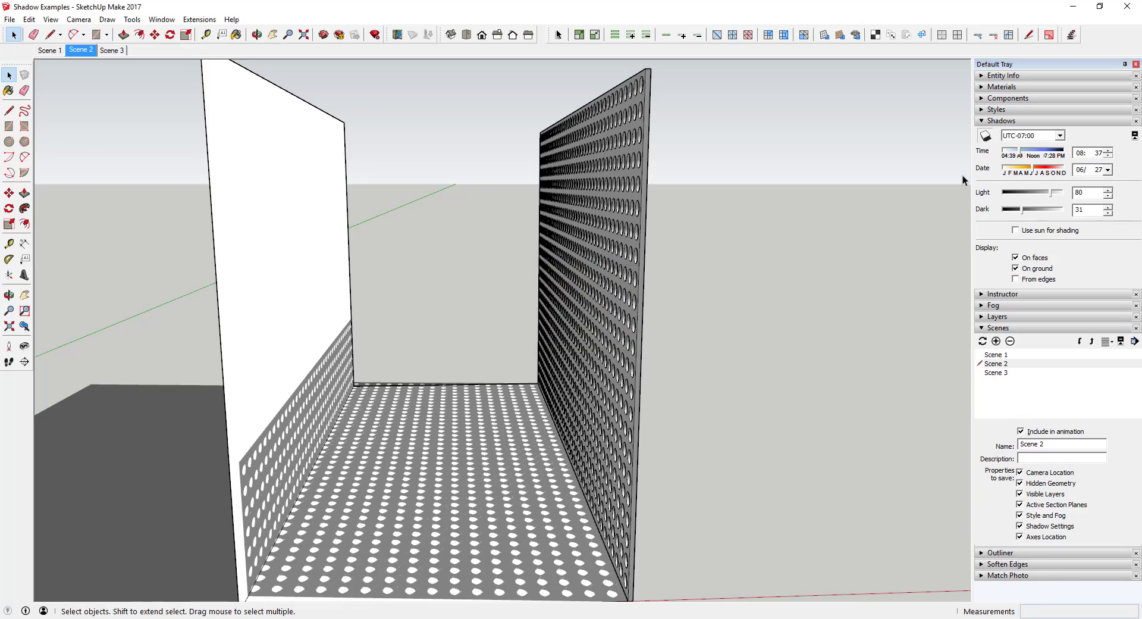
# Turn off shadows and move the camera away, and recall Scene 2 to check that its saved view and shadows return.
pyautogui.click(985, 135)
pyautogui.moveTo(872, 343); pyautogui.dragTo(619, 332, button='middle')
pyautogui.scroll(-5, 619, 332)
pyautogui.moveTo(545, 313); pyautogui.dragTo(757, 304, button='middle')
pyautogui.click(86, 51)
pyautogui.moveTo(540, 426); pyautogui.dragTo(462, 410, button='middle')
pyautogui.scroll(3, 463, 409)
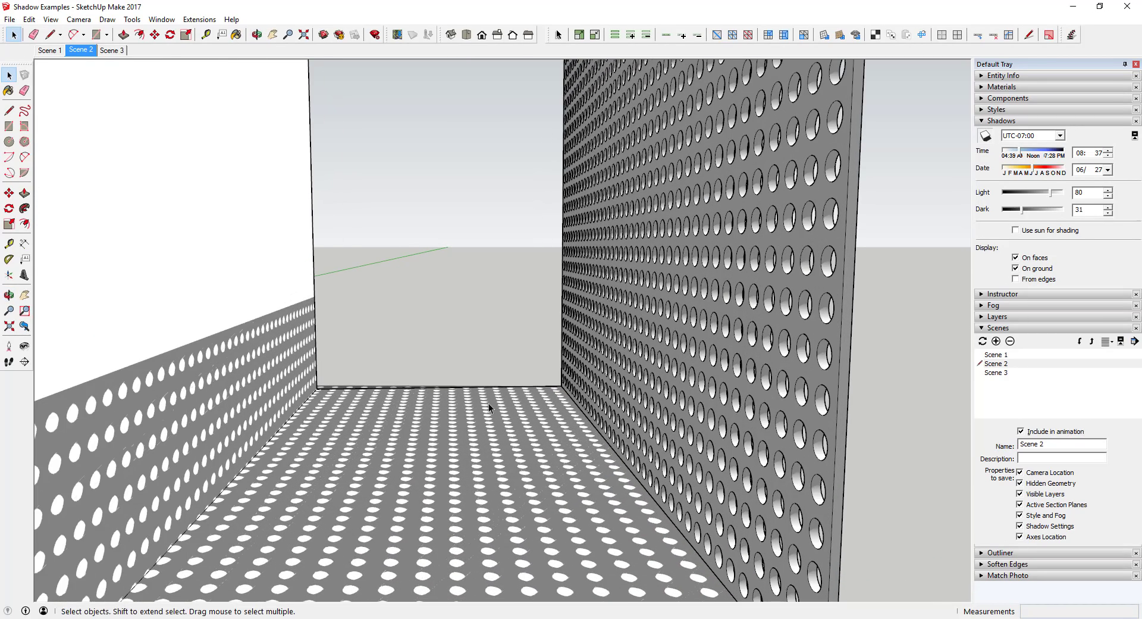
# Set the shadow time to 08:10 and inspect the dotted shadows between the perforated and solid walls.
pyautogui.scroll(-3, 722, 315)
pyautogui.moveTo(605, 306)
pyautogui.mouseDown(button='middle')
pyautogui.moveTo(592, 317)
pyautogui.moveTo(595, 305)
pyautogui.mouseUp(button='middle')
pyautogui.scroll(-3, 599, 311)
pyautogui.scroll(-2, 604, 312)
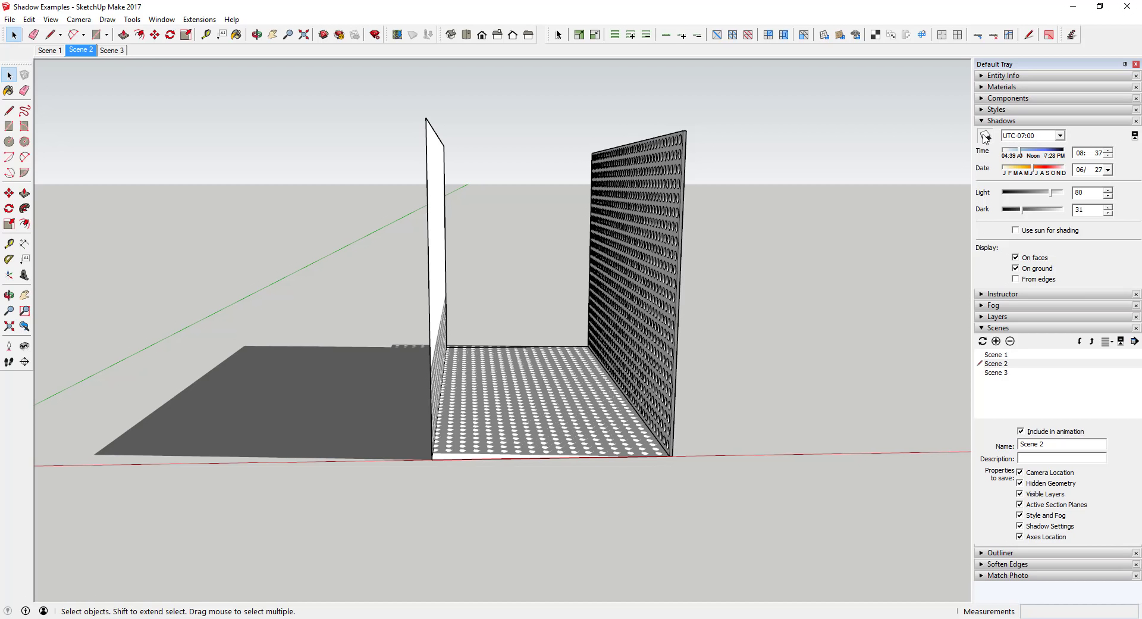
pyautogui.moveTo(645, 308)
pyautogui.mouseDown(button='middle')
pyautogui.moveTo(723, 306)
pyautogui.moveTo(688, 288)
pyautogui.moveTo(646, 310)
pyautogui.mouseUp(button='middle')
pyautogui.scroll(5, 647, 309)
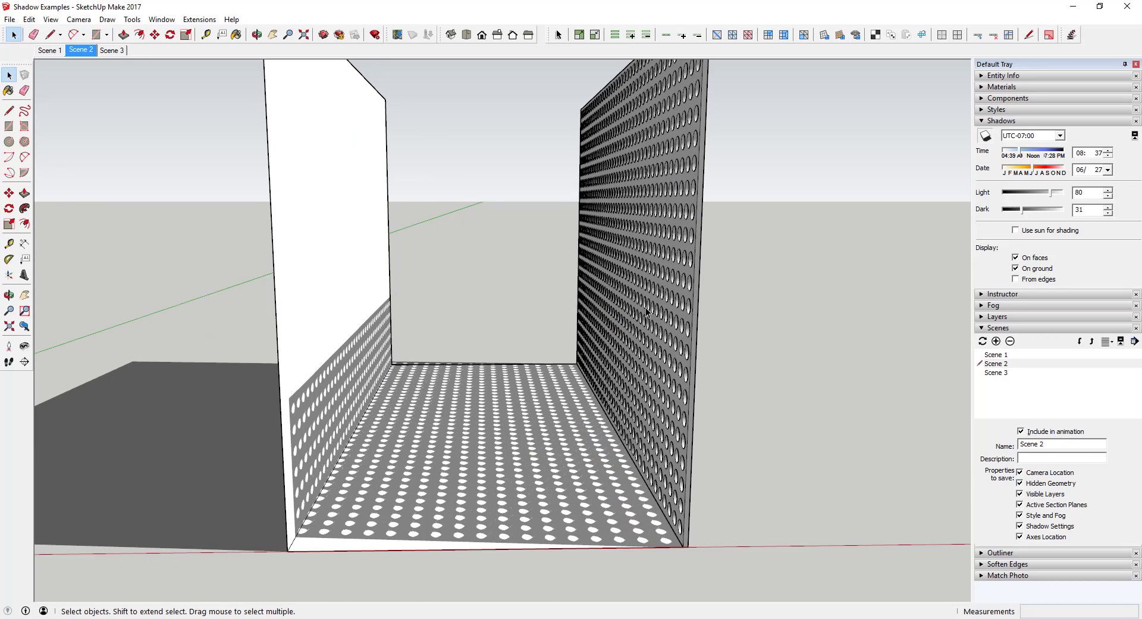
pyautogui.scroll(2, 647, 310)
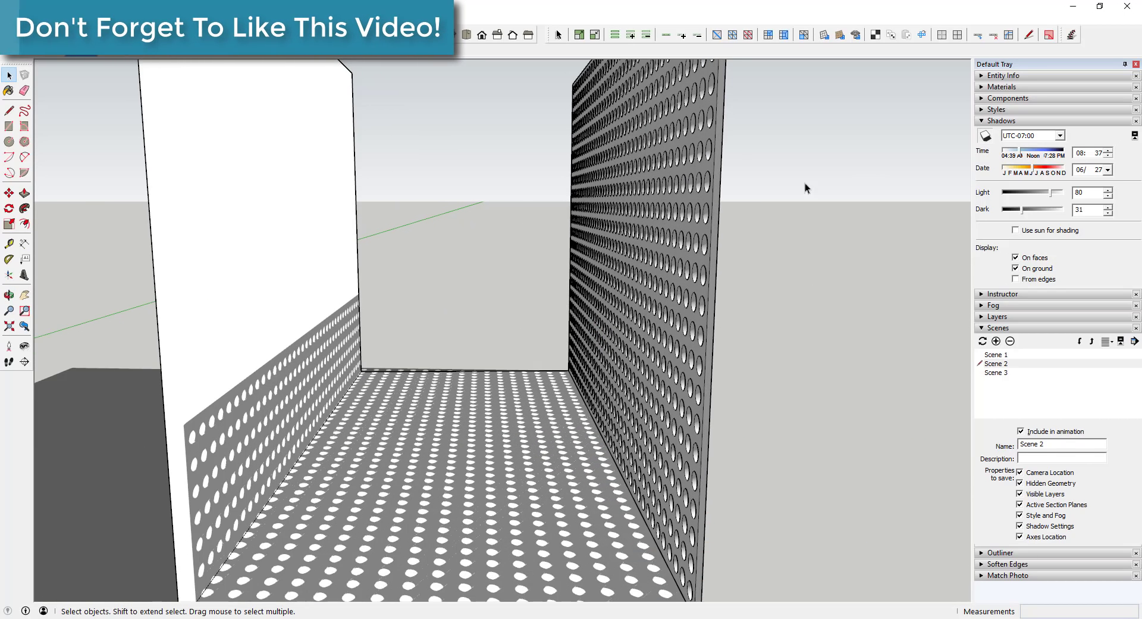
pyautogui.moveTo(1021, 152)
pyautogui.mouseDown()
pyautogui.moveTo(1032, 154)
pyautogui.moveTo(1019, 154)
pyautogui.mouseUp()
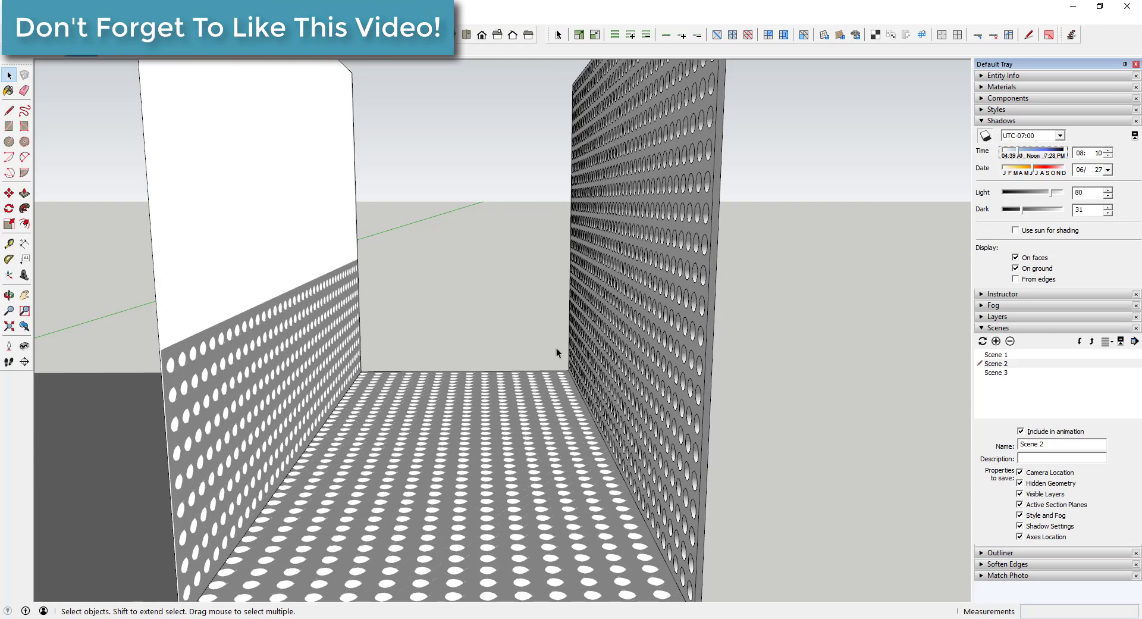
pyautogui.scroll(-4, 557, 350)
pyautogui.scroll(2, 562, 352)
pyautogui.moveTo(577, 357); pyautogui.dragTo(616, 348, button='middle')
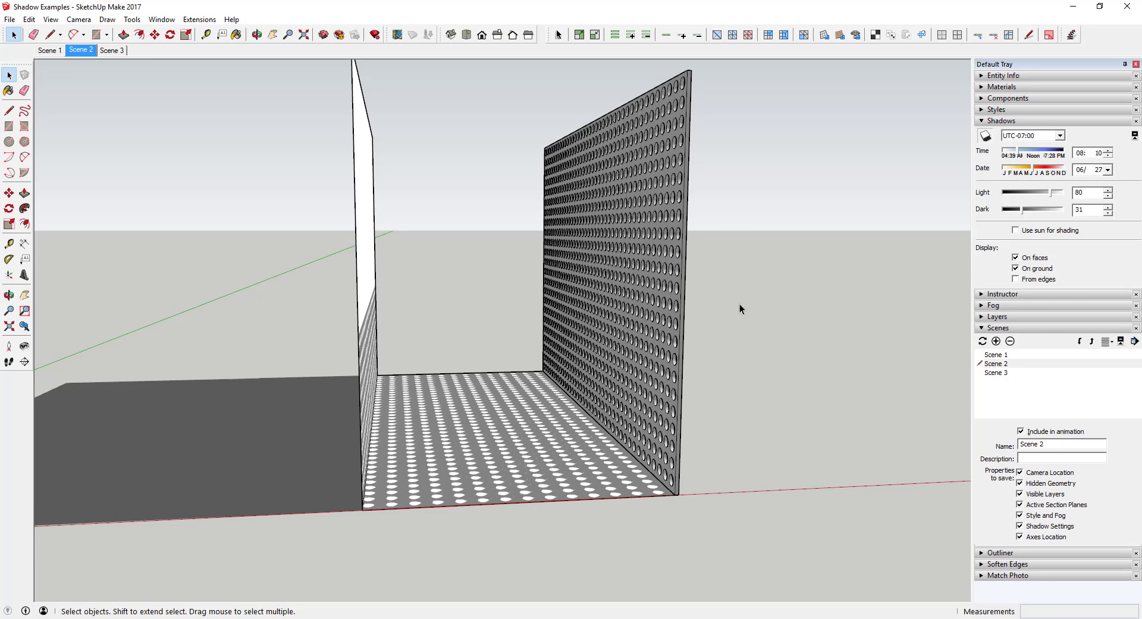
pyautogui.moveTo(706, 226); pyautogui.dragTo(591, 333, button='middle')
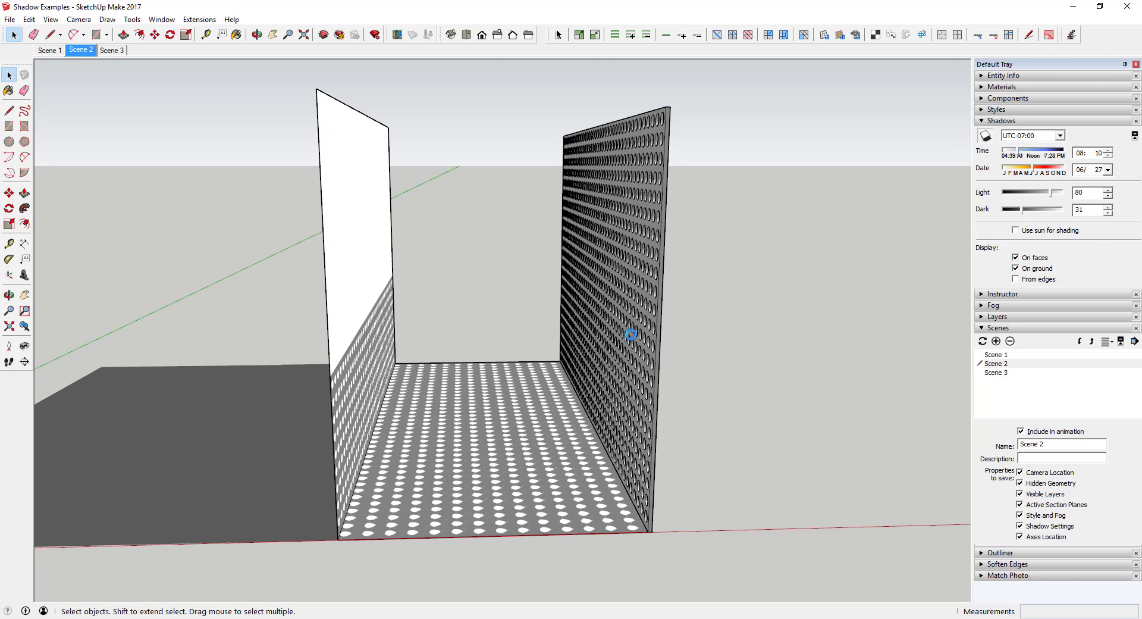
# Go to Scene 3 and turn on shadow display for the raised horizontal plane and red upright panel.
pyautogui.press('pagedown')
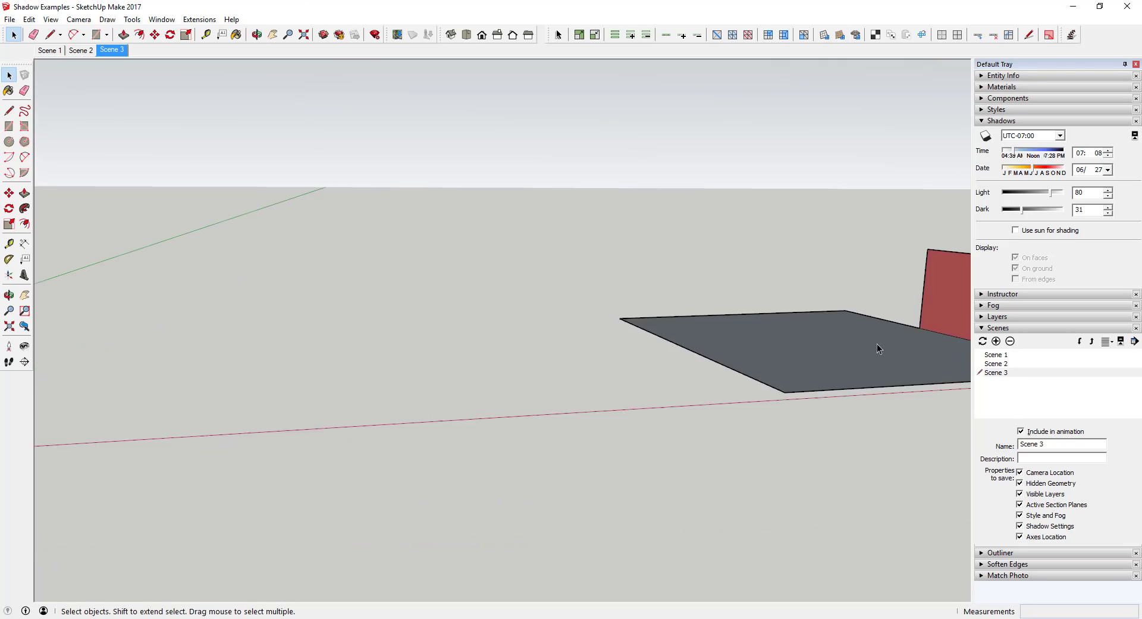
pyautogui.moveTo(717, 287); pyautogui.dragTo(683, 370, button='middle')
pyautogui.scroll(2, 684, 366)
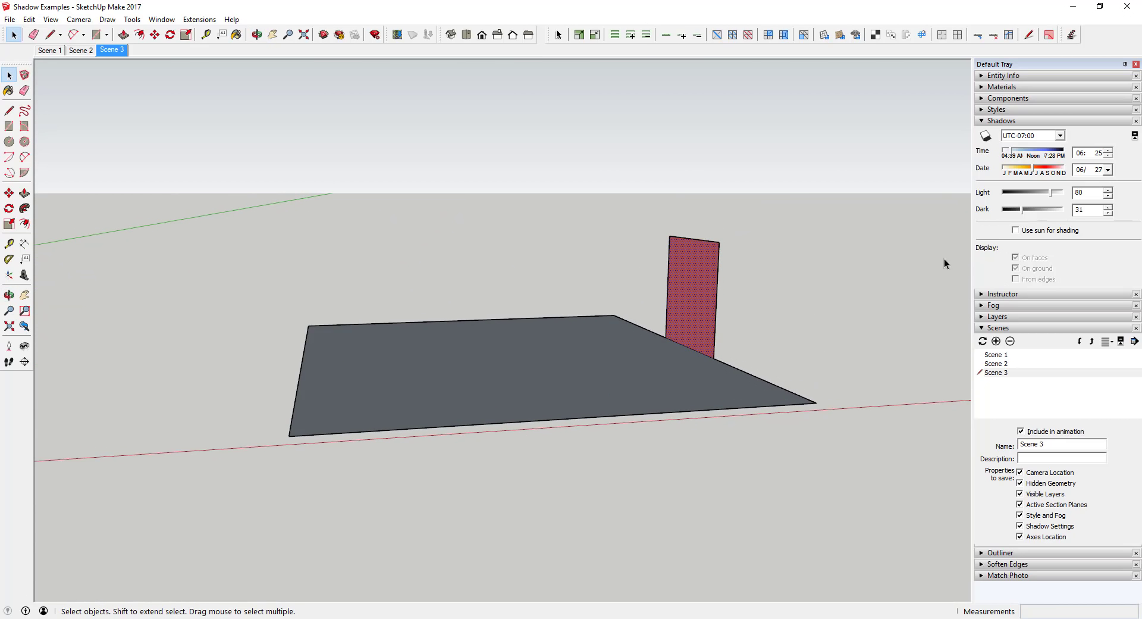
pyautogui.click(986, 136)
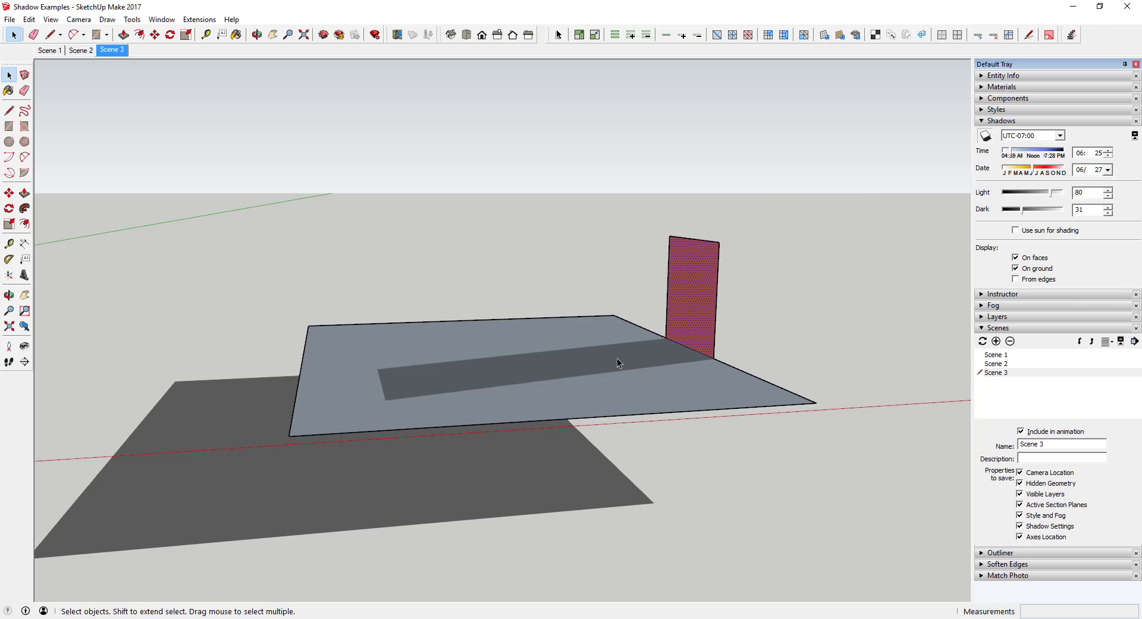
pyautogui.moveTo(537, 376); pyautogui.dragTo(399, 433, button='middle')
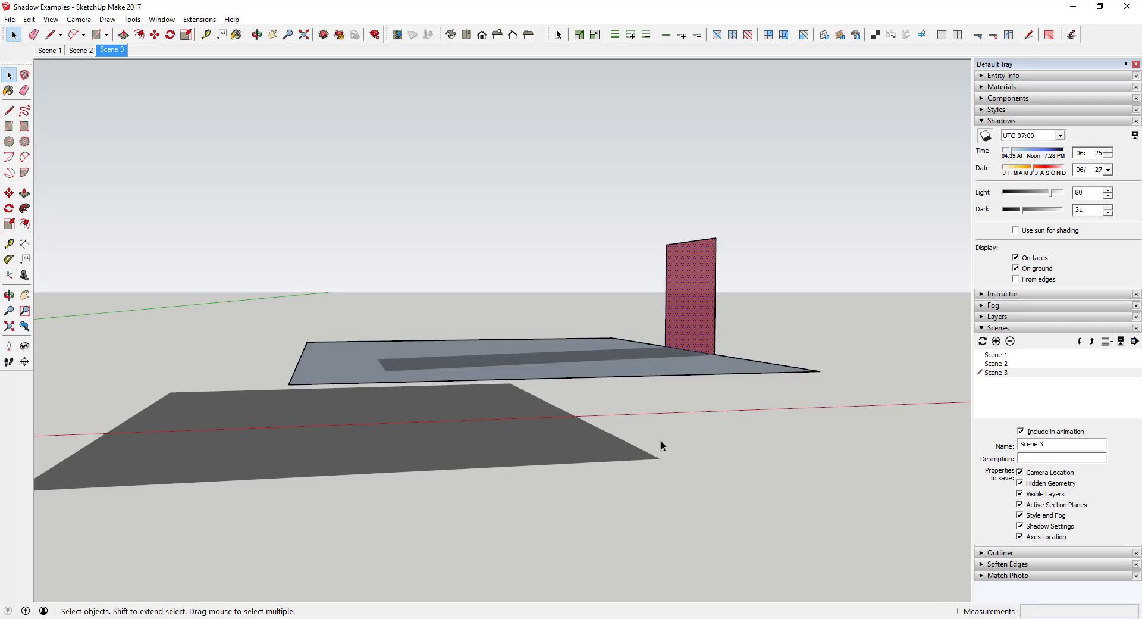
# Draw a vertical rectangle standing on the ground beside the raised horizontal plane.
pyautogui.moveTo(661, 442); pyautogui.dragTo(505, 432, button='middle')
pyautogui.moveTo(744, 400)
pyautogui.mouseDown(button='middle')
pyautogui.moveTo(691, 402)
pyautogui.moveTo(821, 417)
pyautogui.mouseUp(button='middle')
pyautogui.press('r')
pyautogui.click(821, 417)
pyautogui.click(790, 338)
pyautogui.press('space')
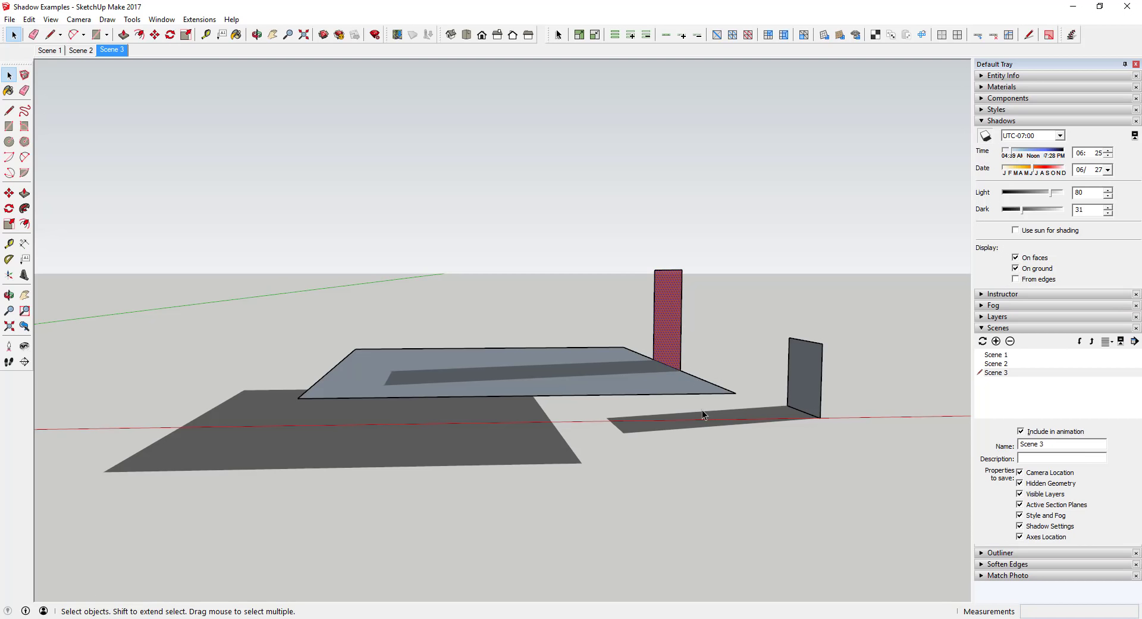
# Move the new vertical rectangle straight up off the ground and examine its detached ground shadow.
pyautogui.moveTo(694, 414); pyautogui.dragTo(748, 390, button='middle')
pyautogui.scroll(-5, 748, 389)
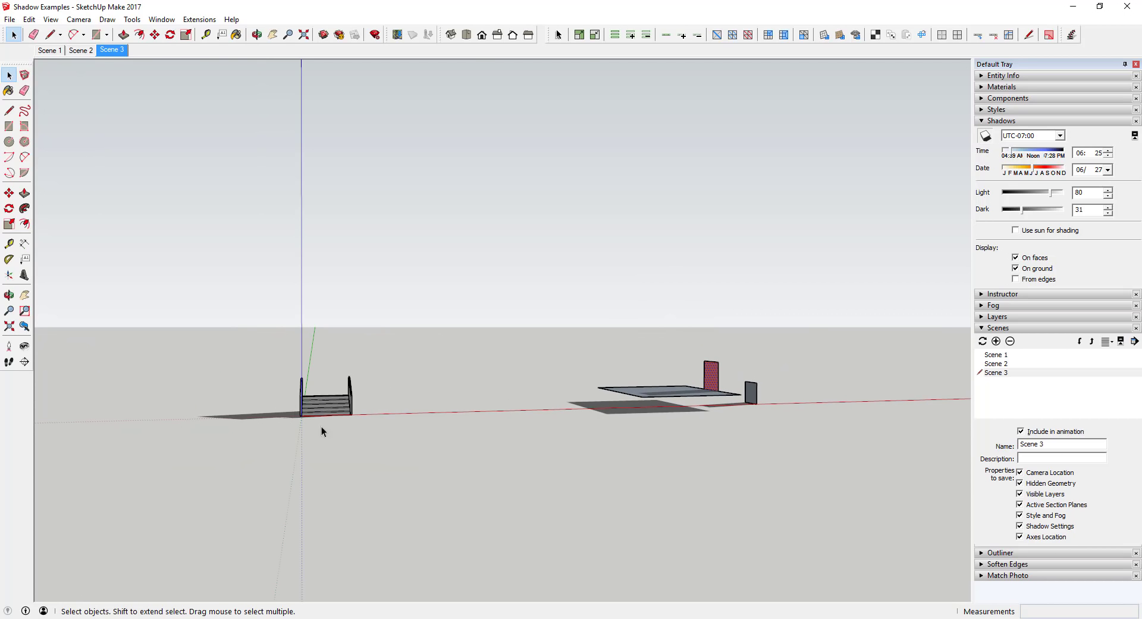
pyautogui.moveTo(751, 403); pyautogui.dragTo(248, 394, button='middle')
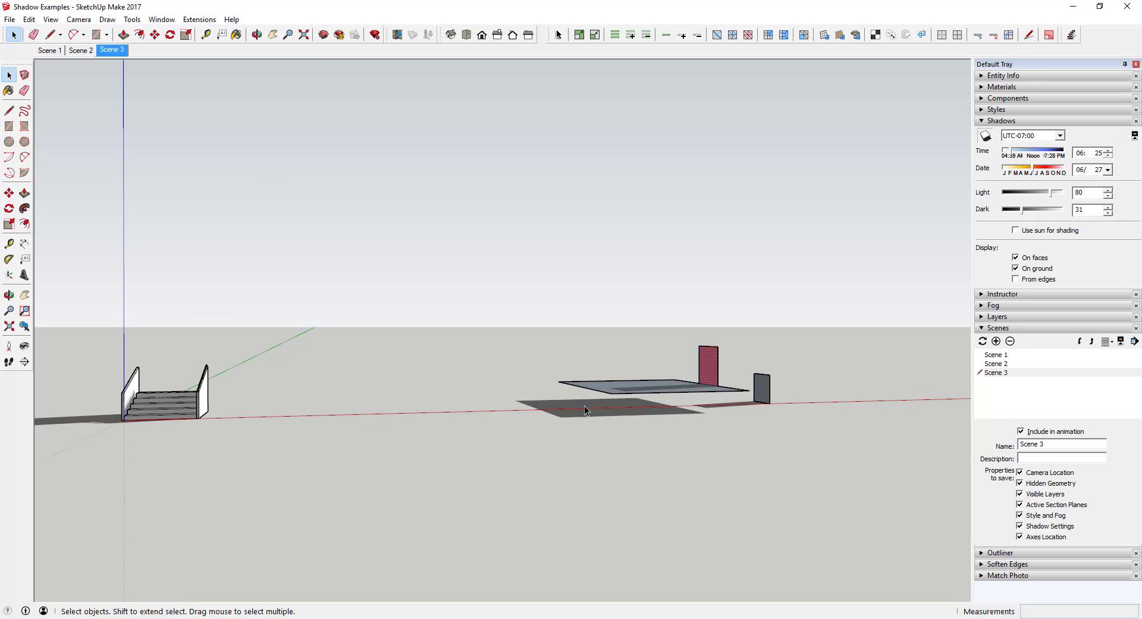
pyautogui.moveTo(733, 408); pyautogui.dragTo(741, 449, button='middle')
pyautogui.scroll(3, 744, 397)
pyautogui.click(773, 394)
pyautogui.press('m')
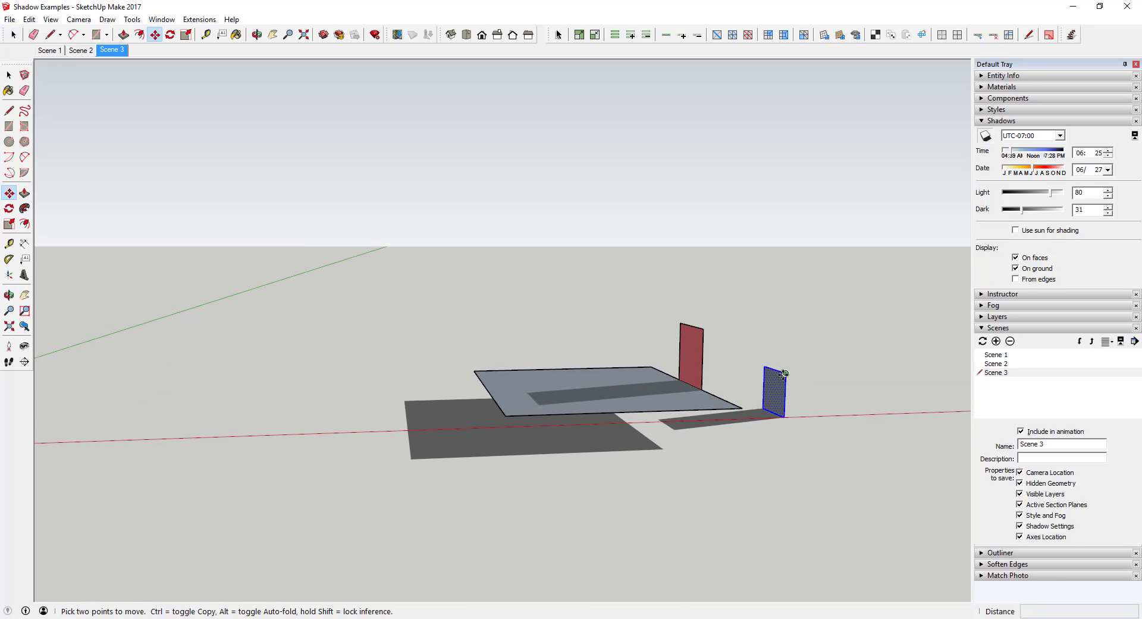
pyautogui.click(785, 374)
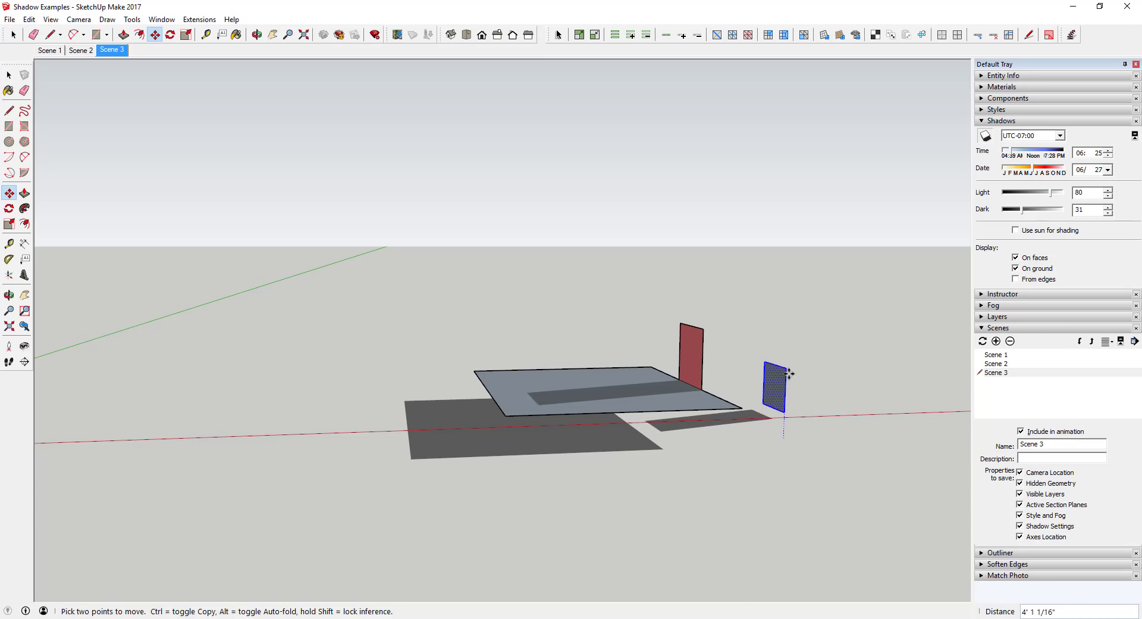
pyautogui.click(792, 361)
pyautogui.moveTo(793, 361); pyautogui.dragTo(821, 346, button='middle')
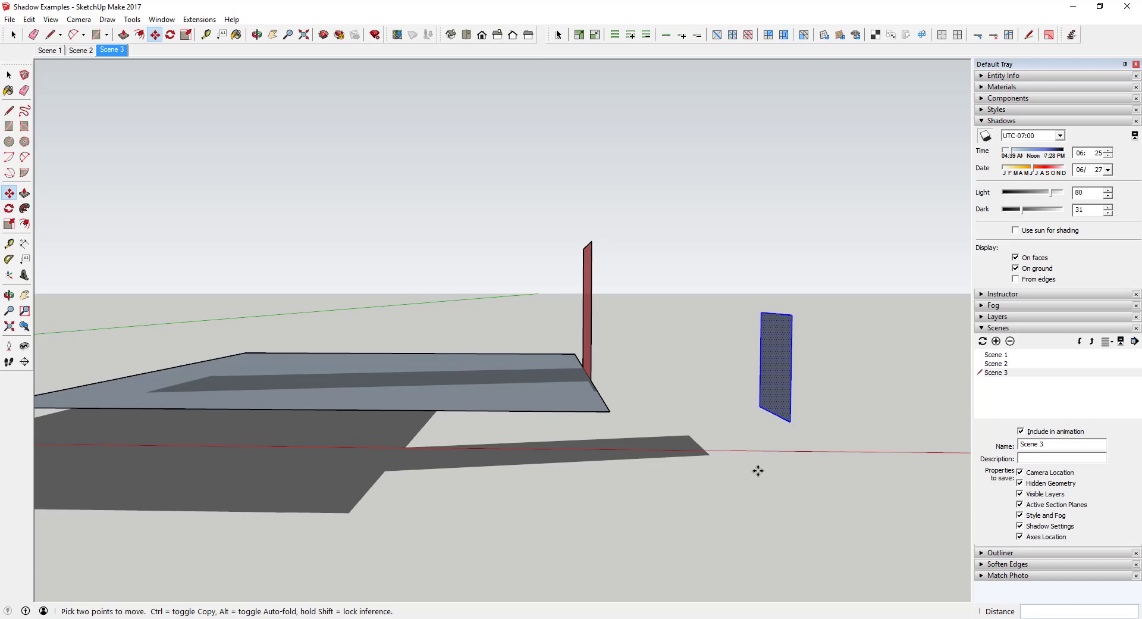
pyautogui.moveTo(760, 461); pyautogui.dragTo(762, 400, button='middle')
pyautogui.press('space')
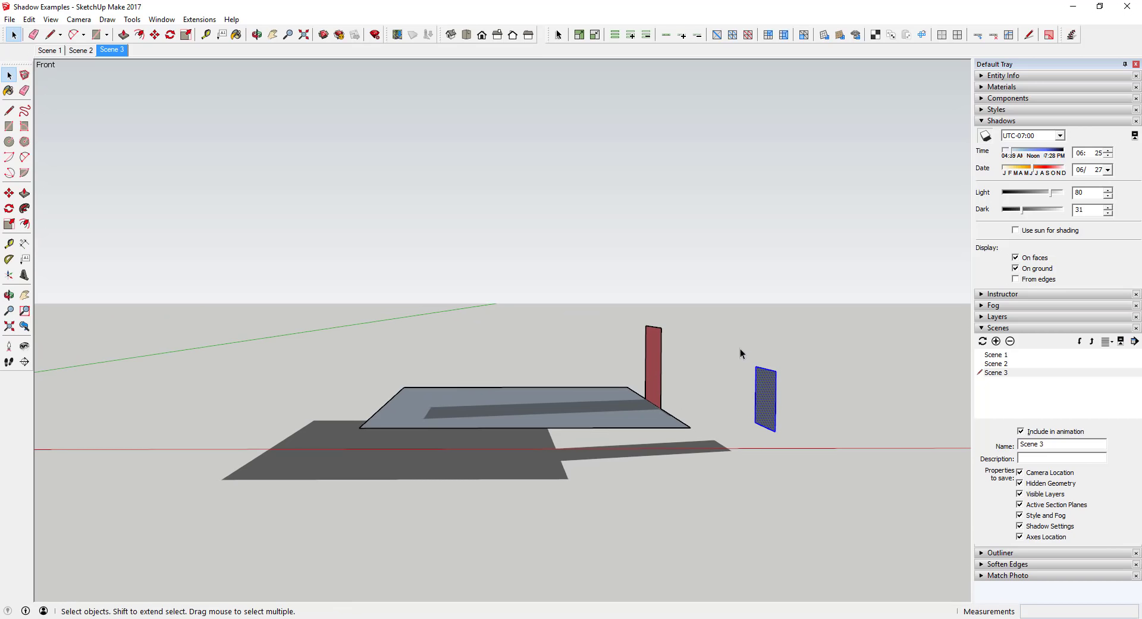
# Delete the floating vertical rectangle beside the raised plane.
pyautogui.press('Delete')
pyautogui.scroll(2, 658, 405)
pyautogui.moveTo(667, 408); pyautogui.dragTo(801, 406, button='middle')
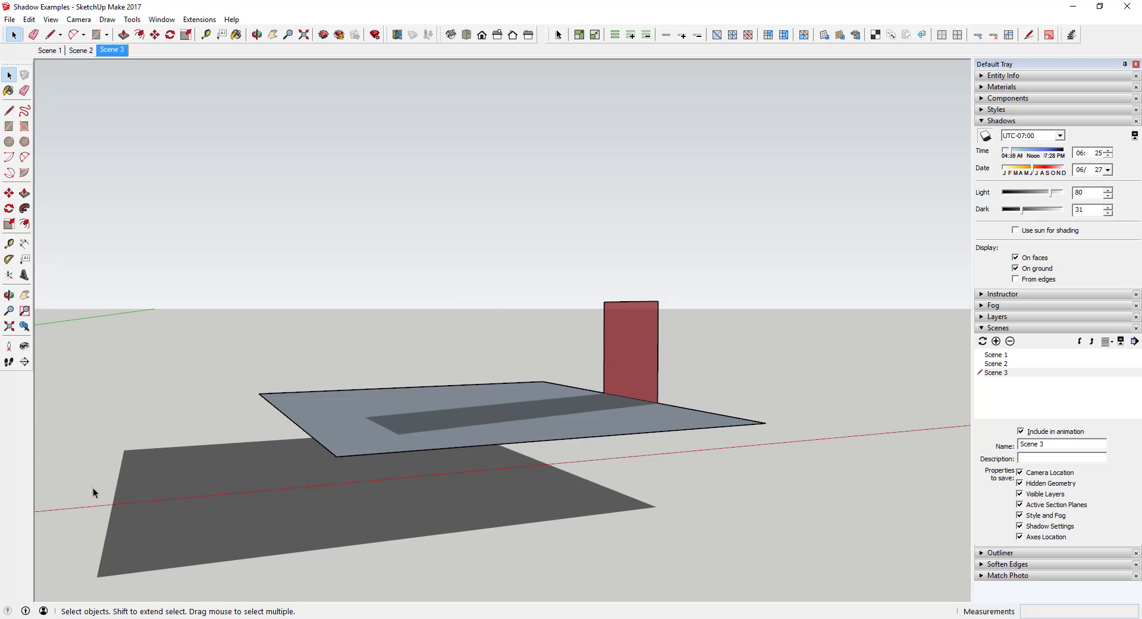
# Toggle the On ground shadow display repeatedly and leave it off, keeping shadows only on faces.
pyautogui.click(1016, 268)
pyautogui.click(1016, 269)
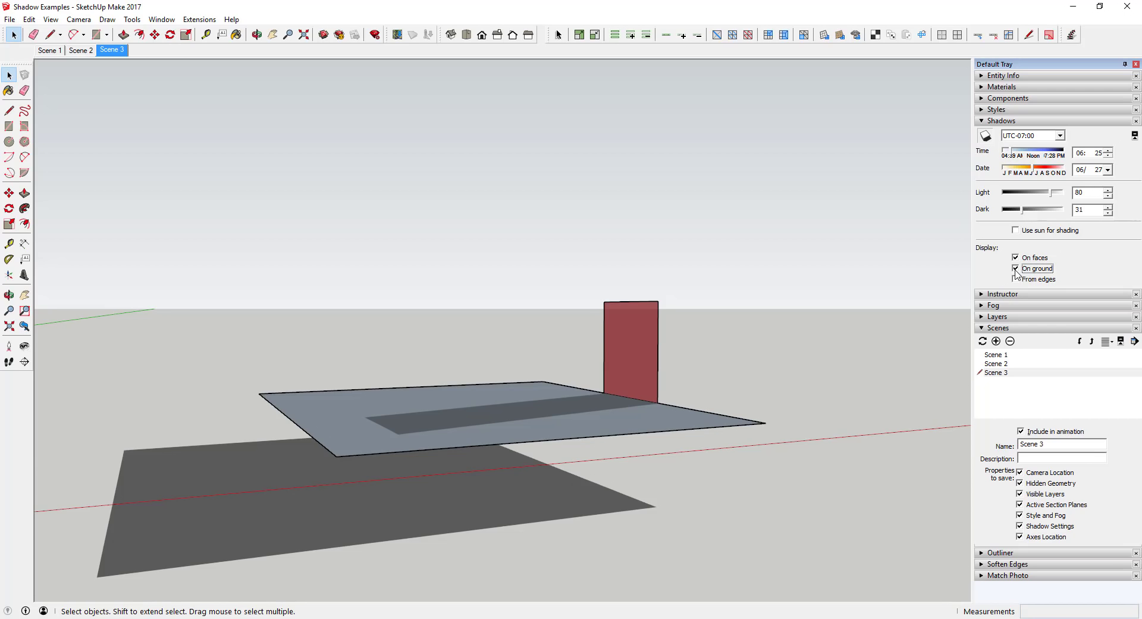
pyautogui.click(1015, 268)
pyautogui.click(1016, 269)
pyautogui.click(1015, 269)
pyautogui.moveTo(661, 403); pyautogui.dragTo(633, 433, button='middle')
pyautogui.scroll(2, 633, 432)
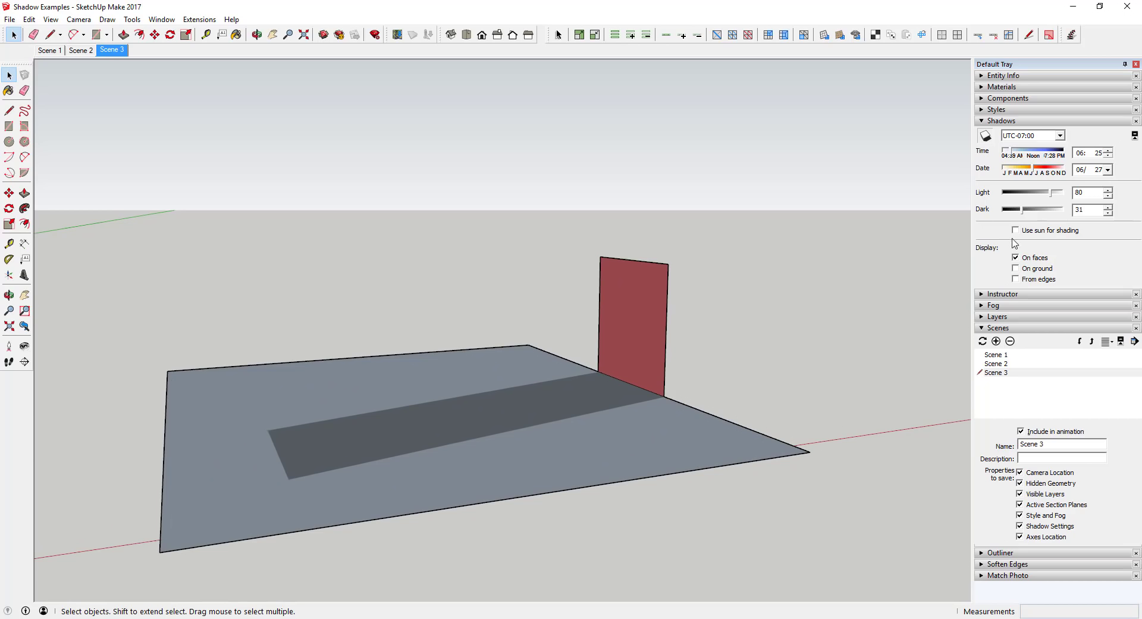
# Compare shadows on the ground only with shadows on faces only, ending with On faces enabled and On ground disabled.
pyautogui.click(1016, 268)
pyautogui.click(1030, 259)
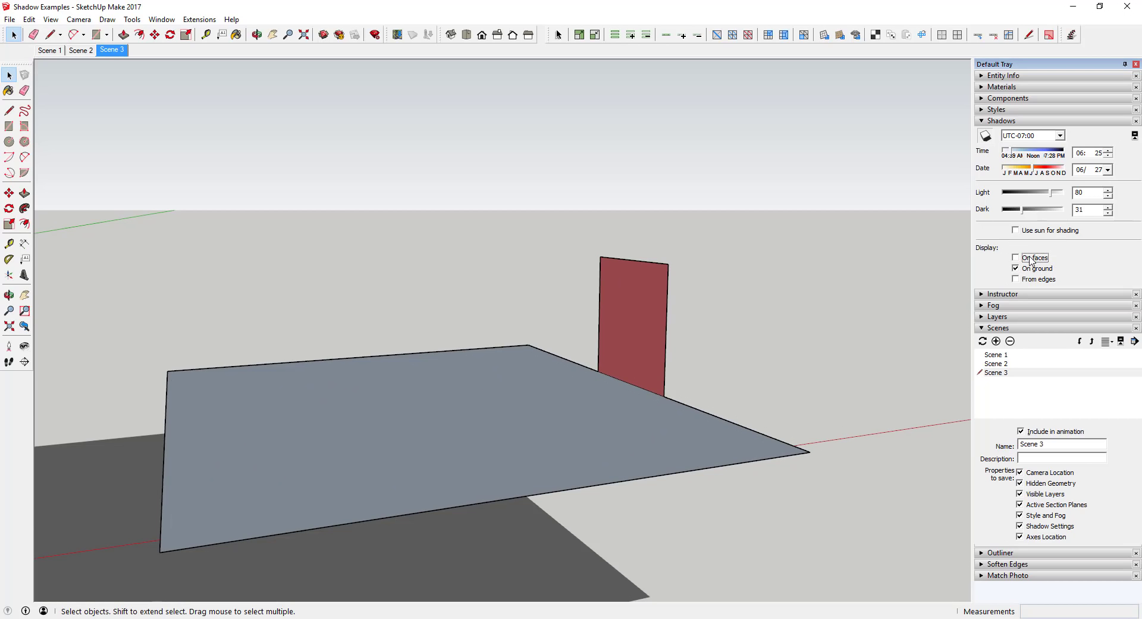
pyautogui.click(1032, 258)
pyautogui.click(1033, 268)
pyautogui.click(1032, 257)
pyautogui.click(1033, 269)
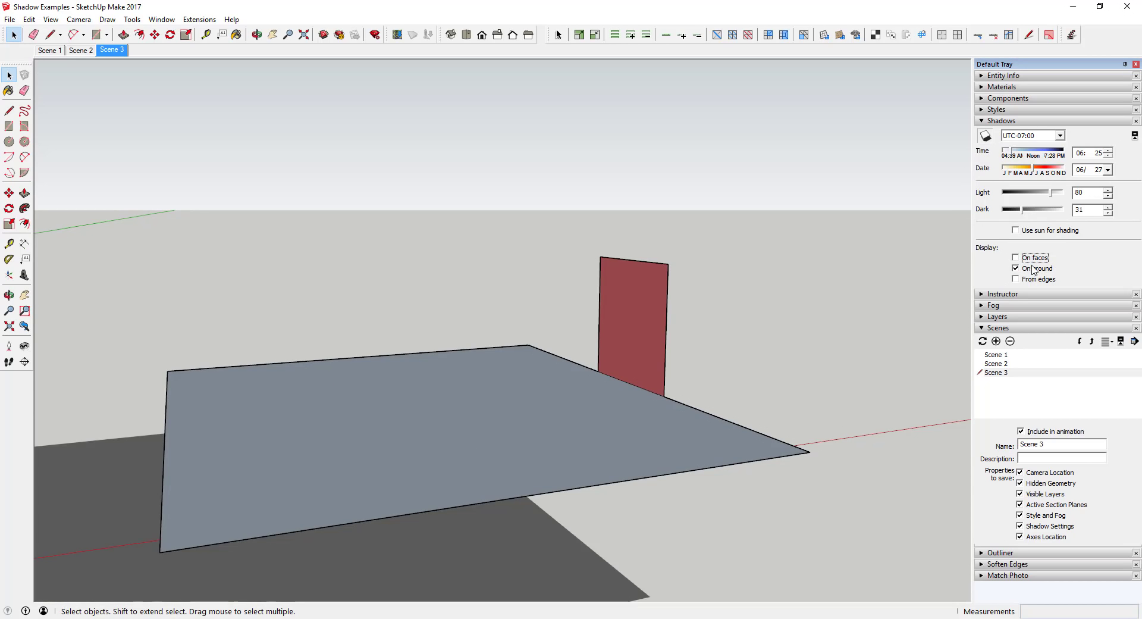
pyautogui.click(1033, 269)
pyautogui.click(1032, 257)
pyautogui.click(1032, 257)
pyautogui.click(1034, 269)
pyautogui.scroll(-2, 703, 393)
pyautogui.click(1034, 268)
pyautogui.click(1033, 257)
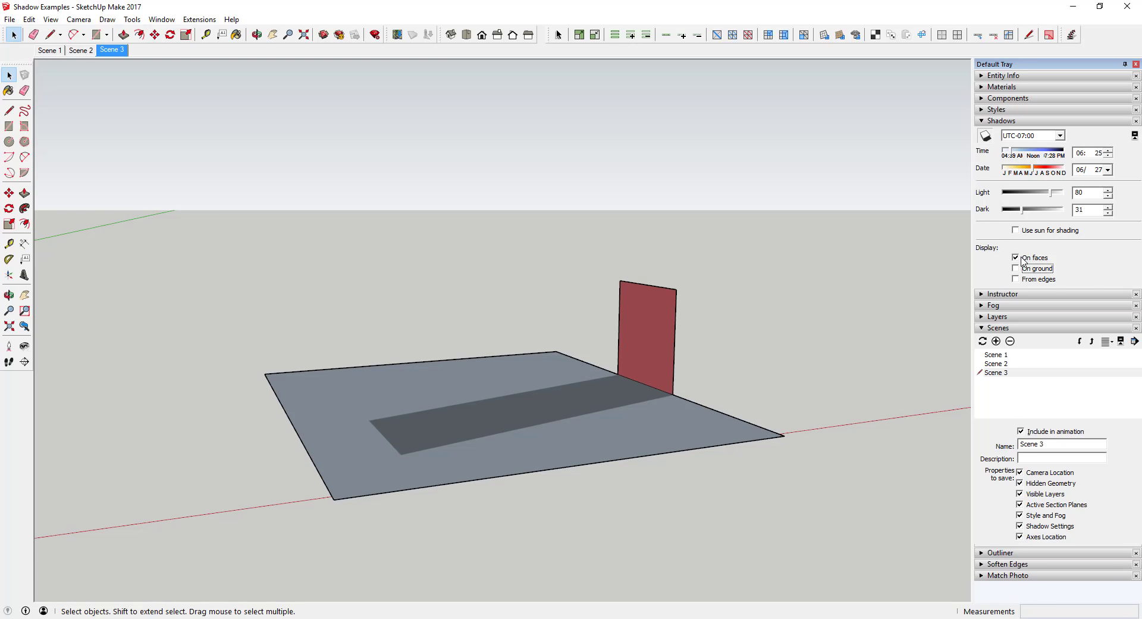
# Leave shadows from edges disabled and update Scene 3 with the current camera view and face-only shadows.
pyautogui.click(1046, 280)
pyautogui.moveTo(716, 387)
pyautogui.mouseDown(button='middle')
pyautogui.moveTo(642, 367)
pyautogui.moveTo(644, 327)
pyautogui.moveTo(676, 352)
pyautogui.moveTo(671, 340)
pyautogui.moveTo(701, 392)
pyautogui.mouseUp(button='middle')
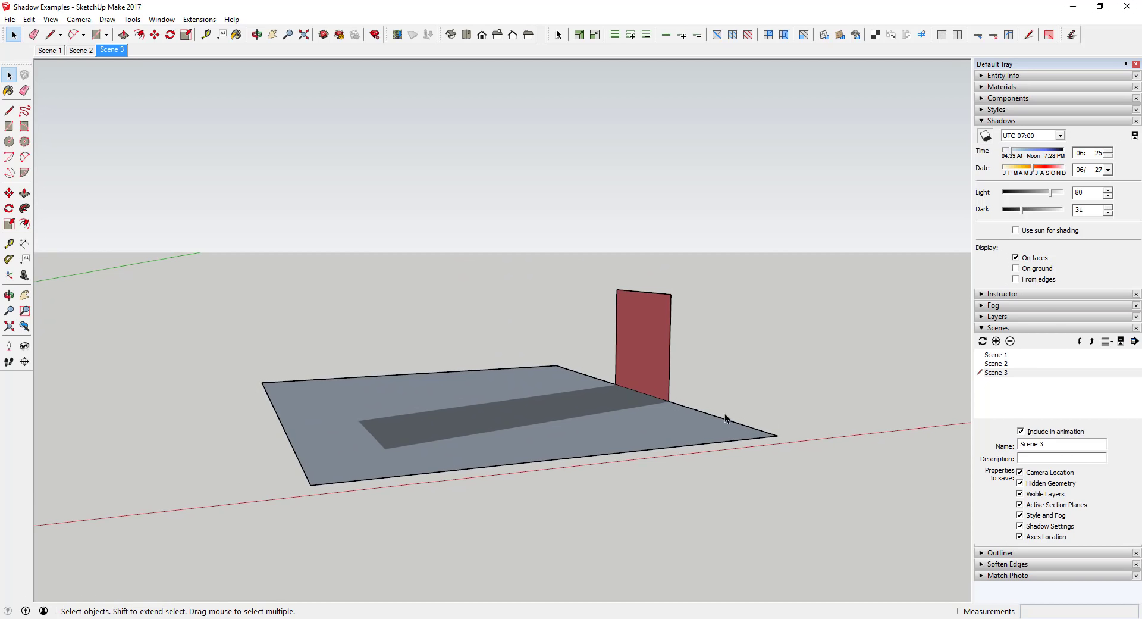
pyautogui.scroll(3, 668, 423)
pyautogui.rightClick(122, 50)
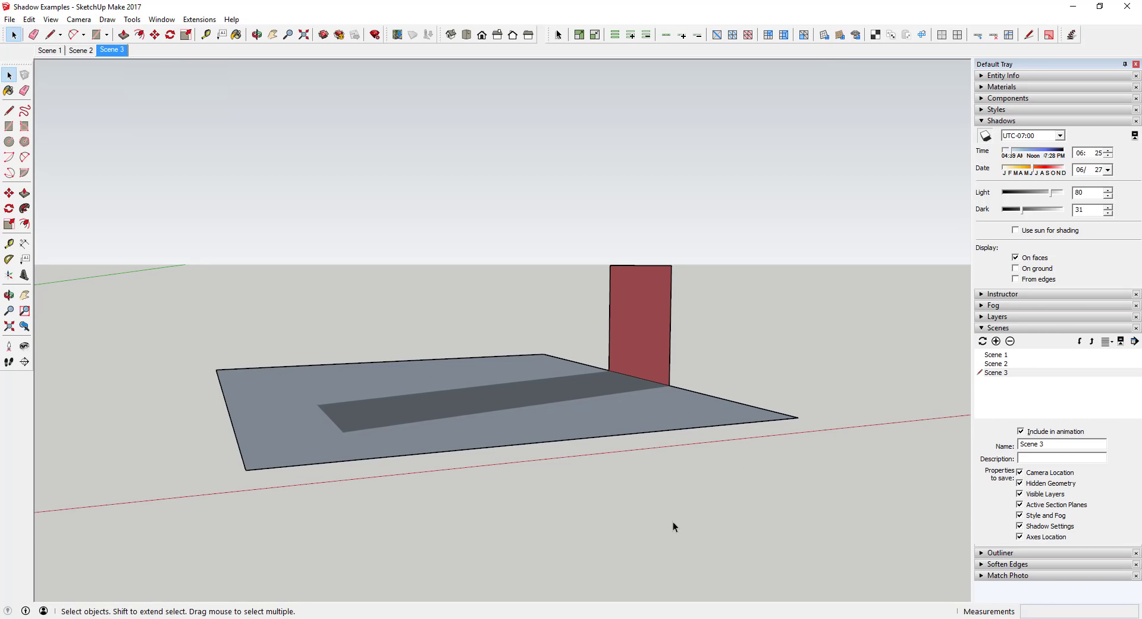
# Switch to the Shadow Location Example model and view the terrain surrounding the house from above.
pyautogui.moveTo(659, 615)
pyautogui.click(712, 565)
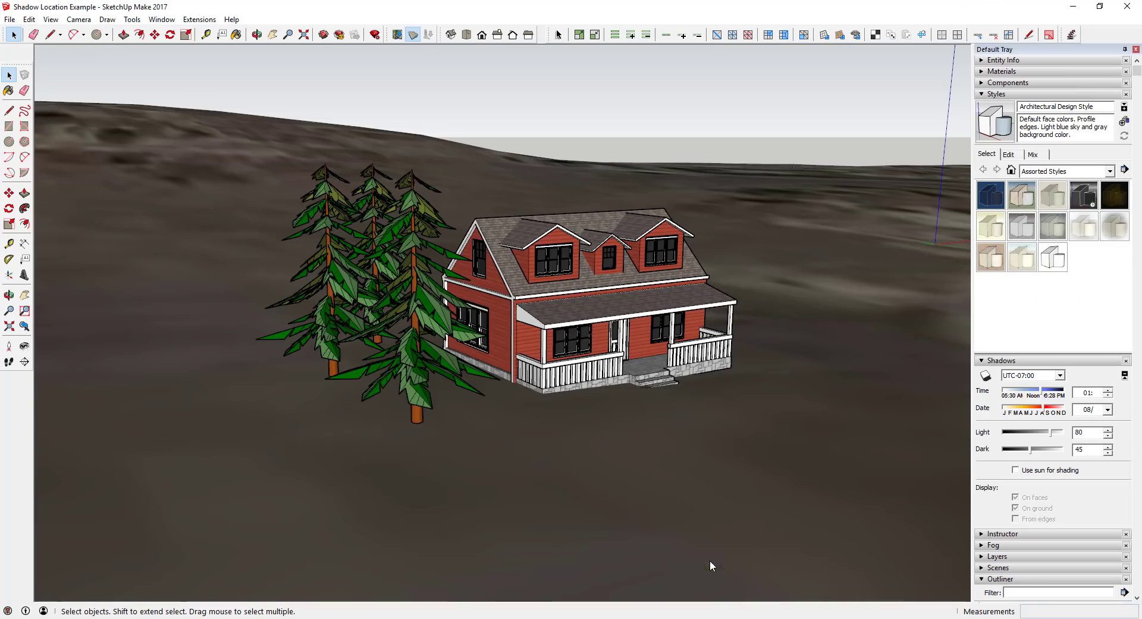
pyautogui.scroll(-3, 631, 384)
pyautogui.moveTo(589, 354); pyautogui.dragTo(616, 463, button='middle')
pyautogui.scroll(-2, 599, 396)
pyautogui.scroll(-6, 600, 396)
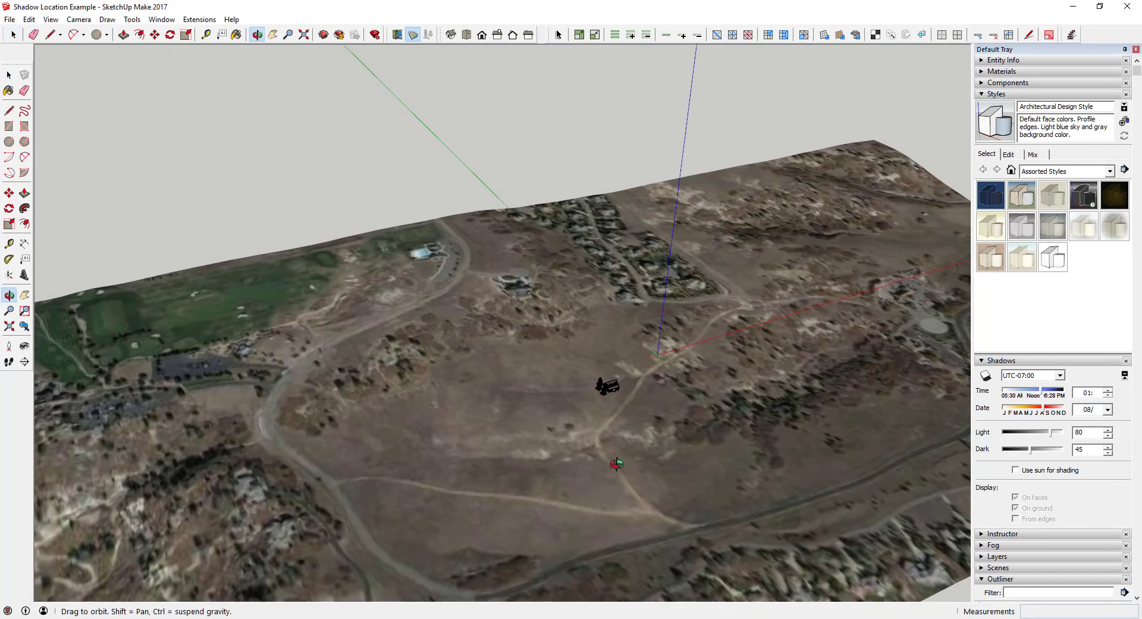
# Examine the full extent of the geolocated terrain and get a close view of the red house and its two trees.
pyautogui.scroll(-3, 491, 365)
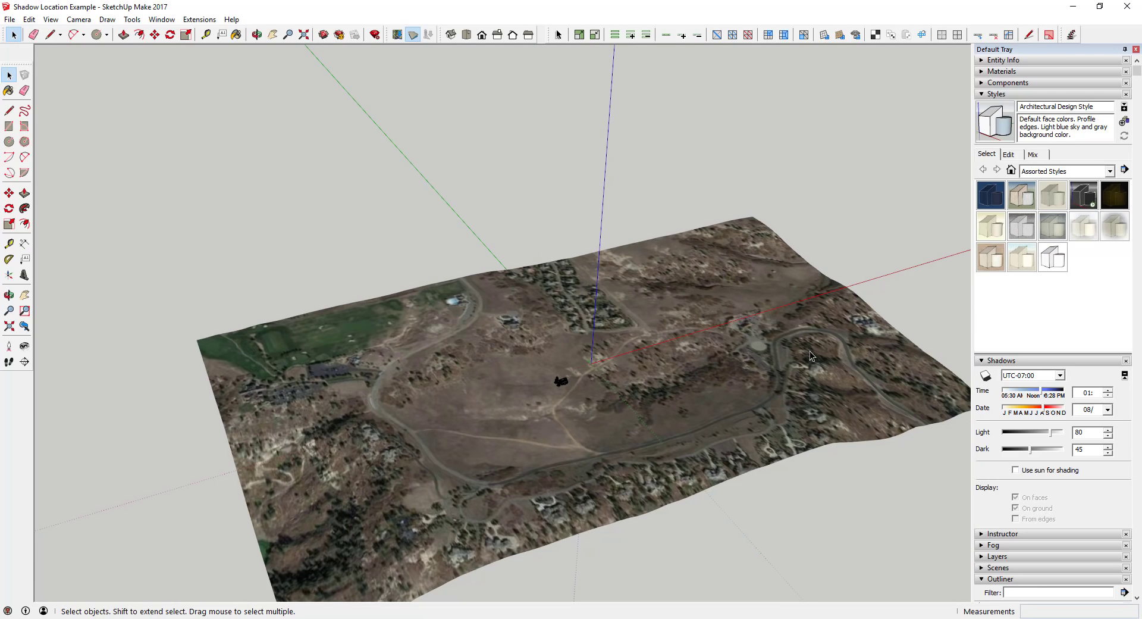
pyautogui.scroll(10, 607, 344)
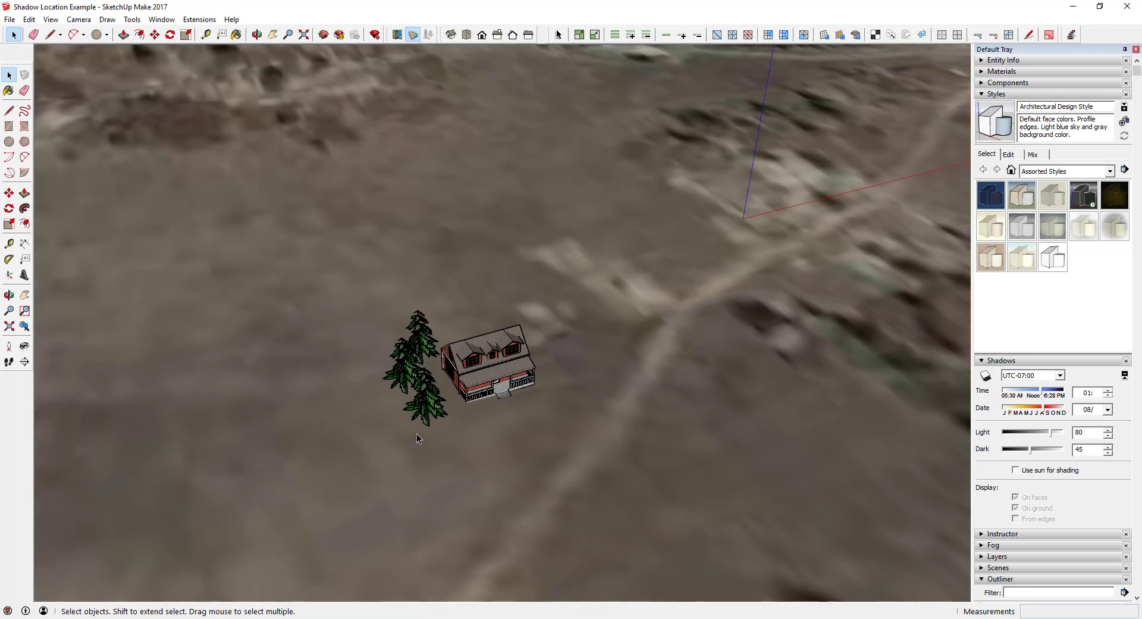
pyautogui.scroll(5, 429, 435)
pyautogui.moveTo(431, 433); pyautogui.dragTo(586, 223, button='middle')
pyautogui.scroll(2, 586, 233)
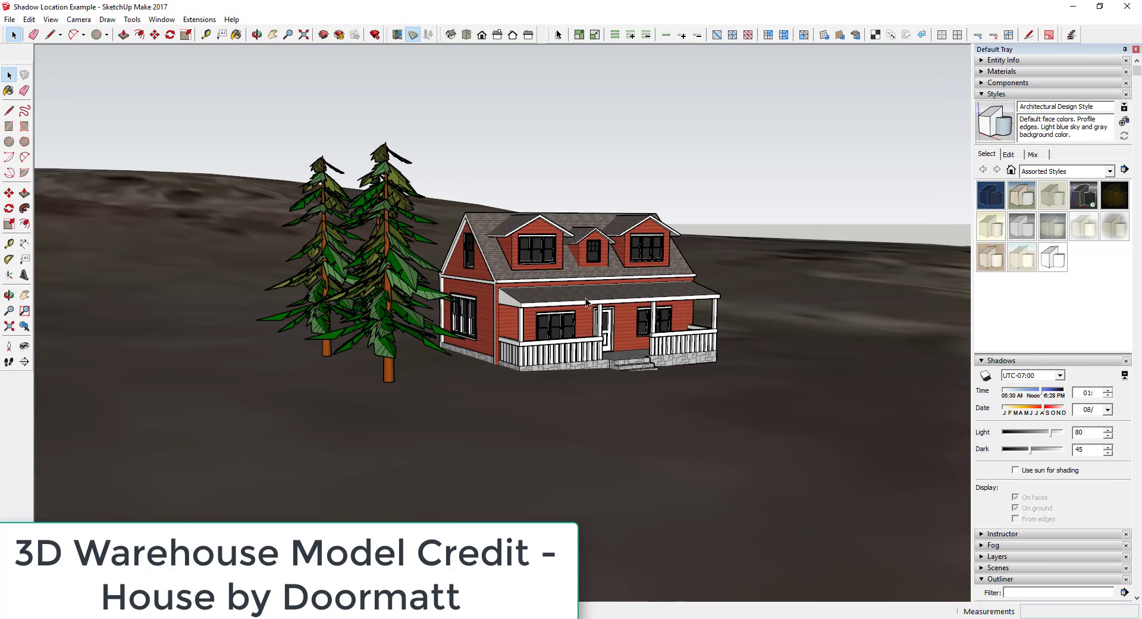
pyautogui.moveTo(588, 296); pyautogui.dragTo(614, 327, button='middle')
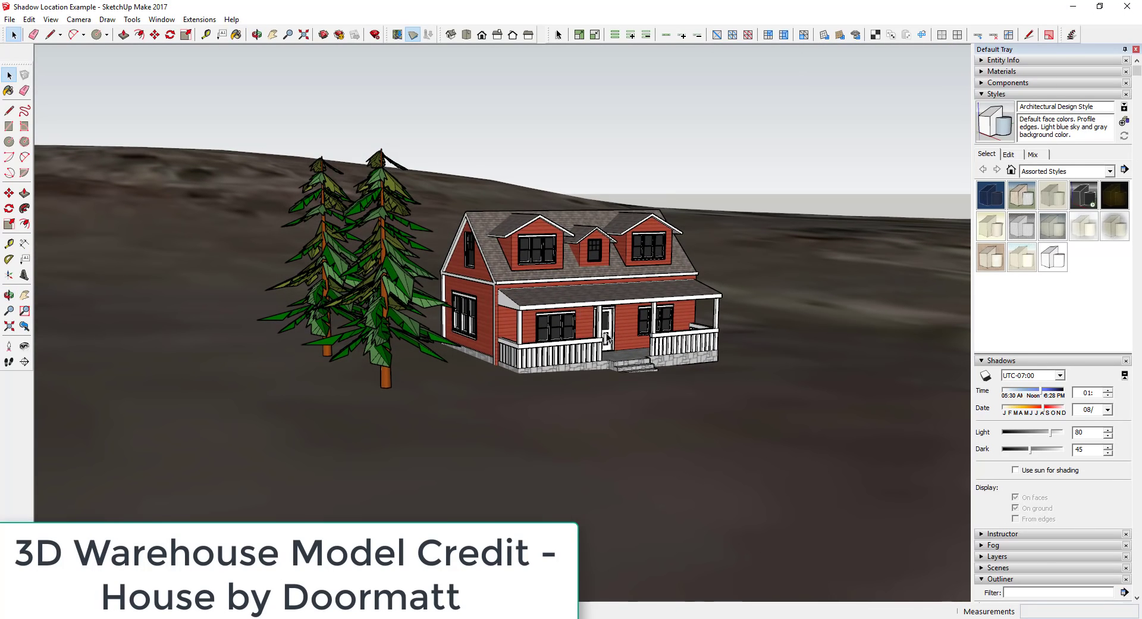
pyautogui.scroll(3, 532, 336)
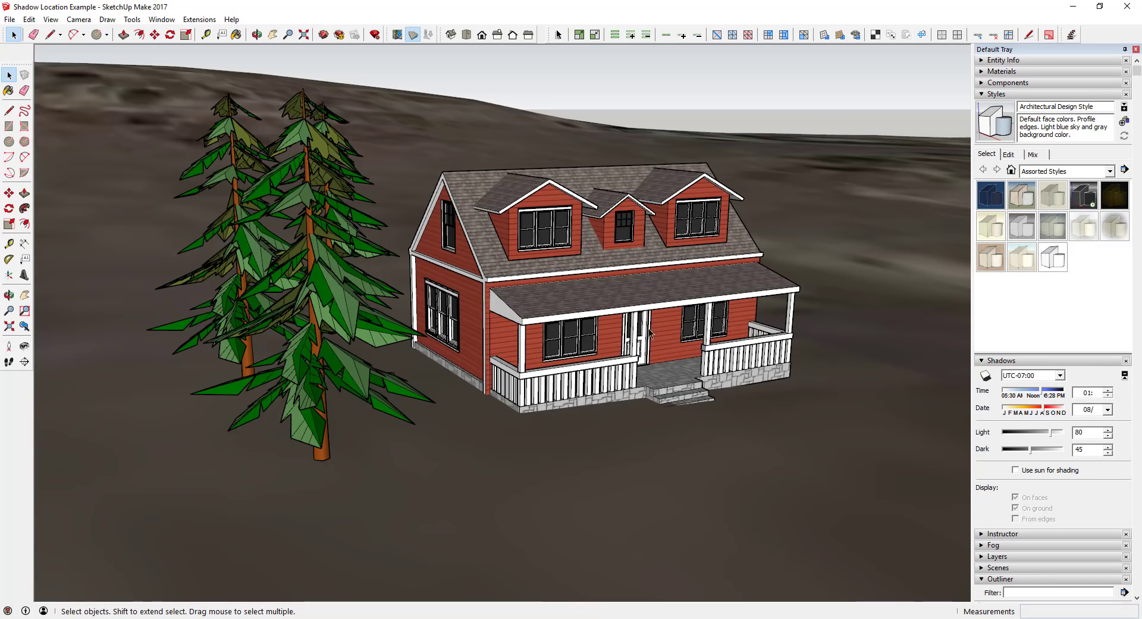
# Toggle Use sun for shading on and off to compare the house's shading, leaving it enabled with shadows off.
pyautogui.click(1035, 474)
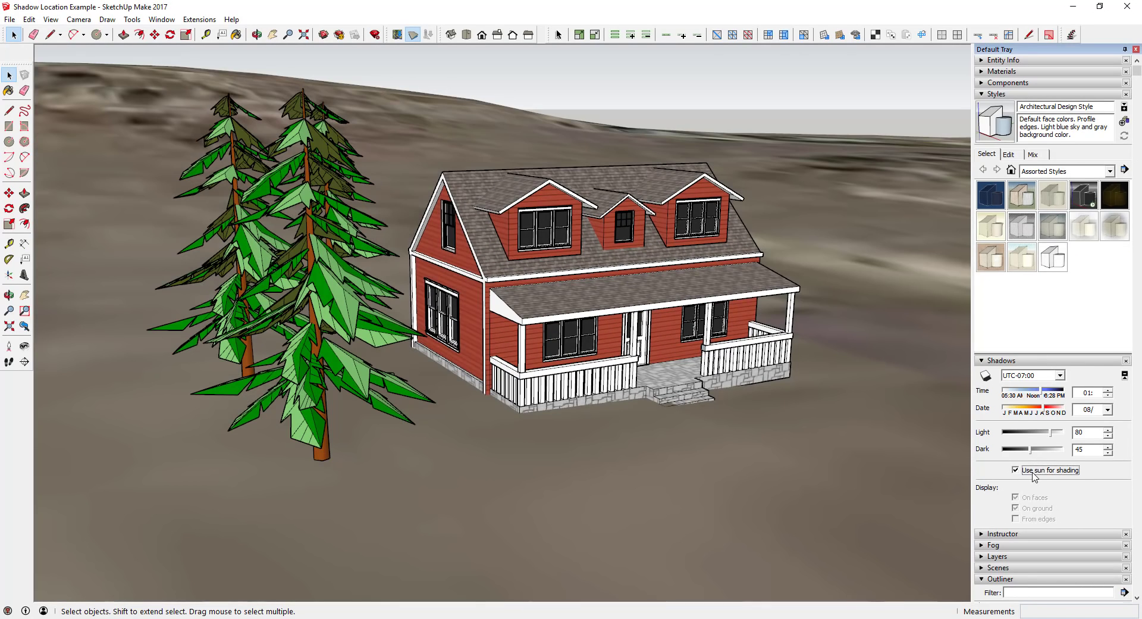
pyautogui.click(1038, 474)
pyautogui.click(1039, 475)
# Vary the sun's time of day between the 11 AM and 3 PM hours, ending in the 2 PM hour.
pyautogui.click(1031, 396)
pyautogui.moveTo(1031, 395); pyautogui.dragTo(1023, 390)
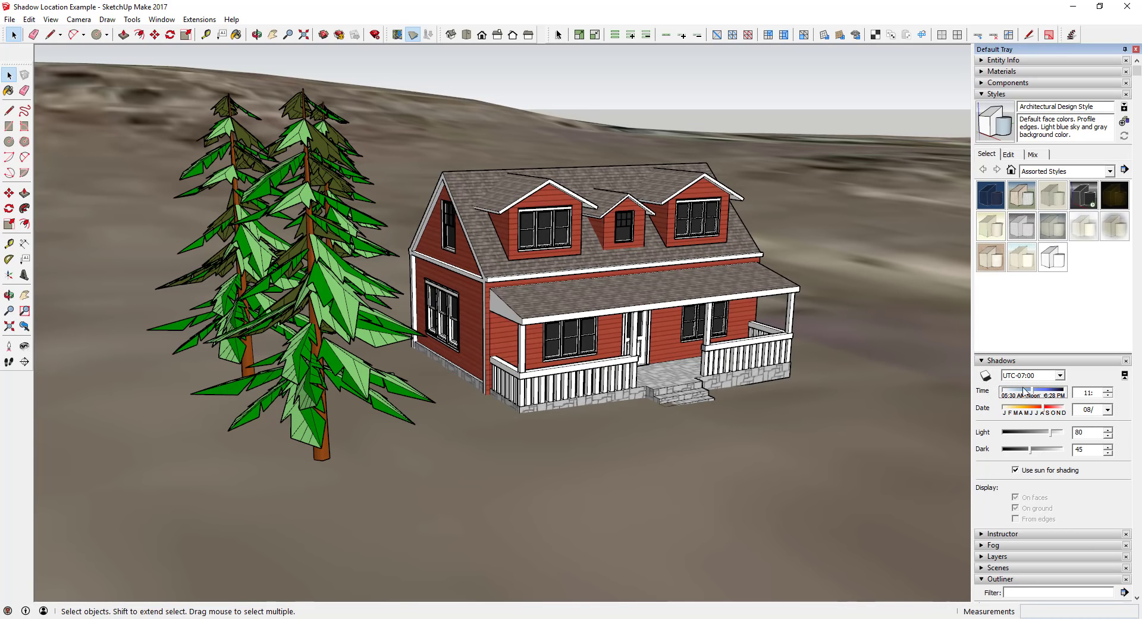
pyautogui.click(1048, 395)
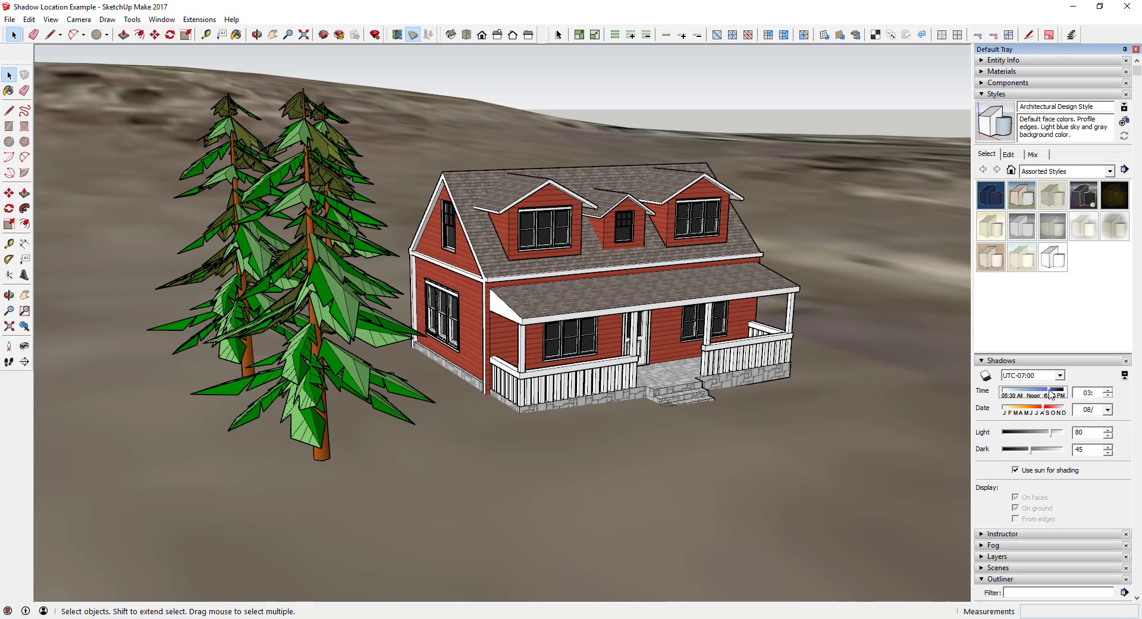
pyautogui.moveTo(1049, 394); pyautogui.dragTo(1050, 396)
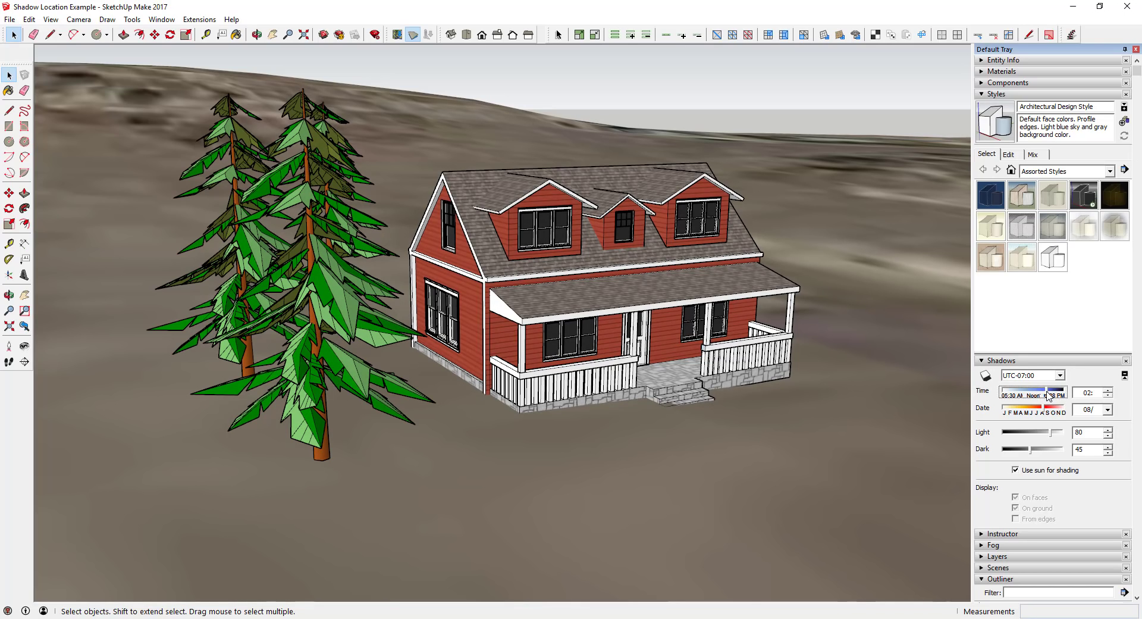
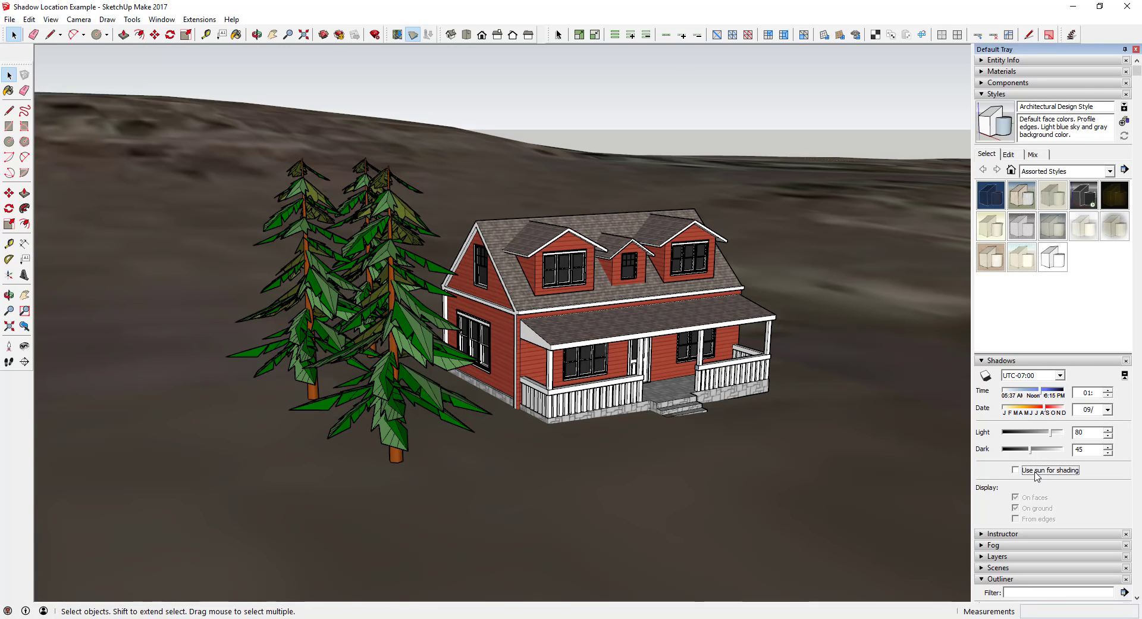
# Examine the red house, its trees and the surrounding terrain with both shadows and sun shading off.
pyautogui.scroll(-2, 660, 370)
pyautogui.scroll(1, 652, 361)
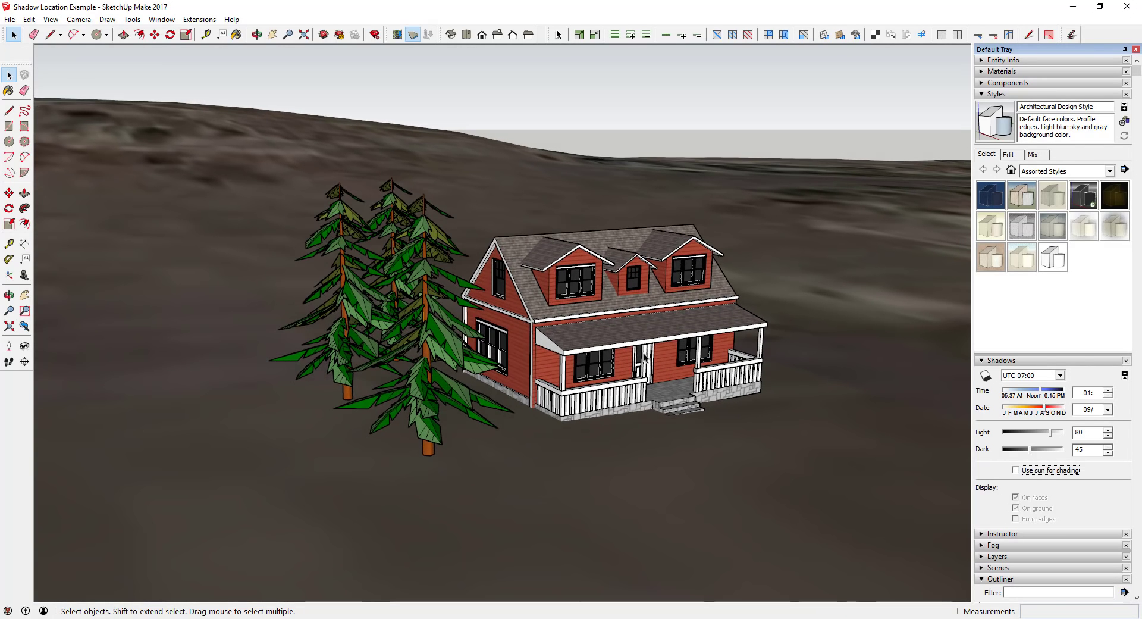
pyautogui.moveTo(643, 347); pyautogui.dragTo(639, 342, button='middle')
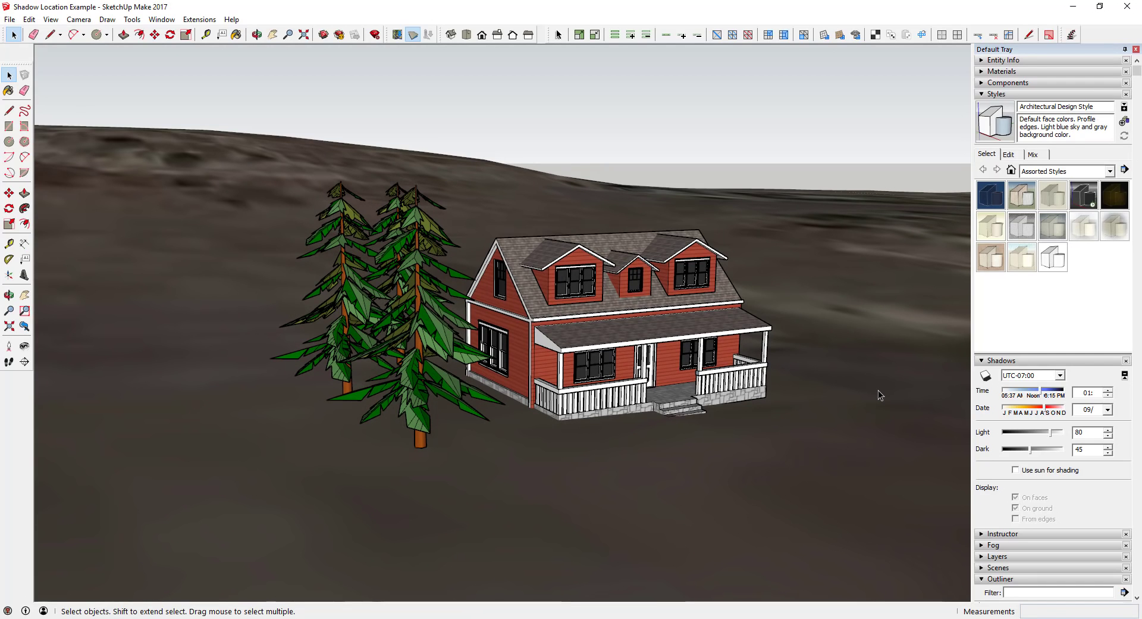
pyautogui.scroll(-10, 715, 394)
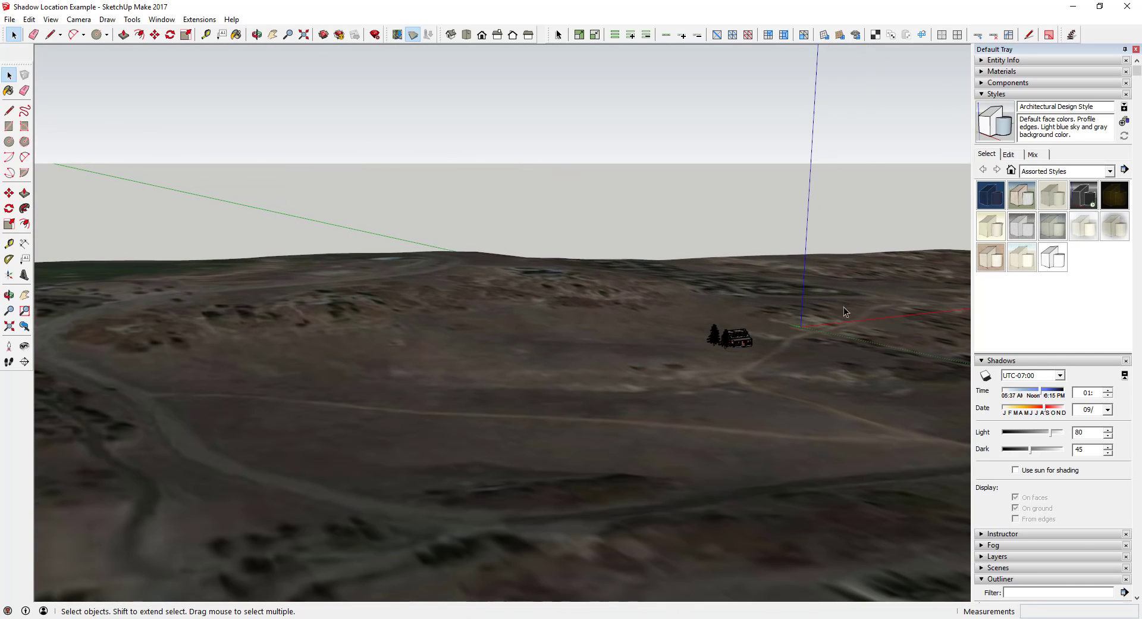
pyautogui.scroll(10, 759, 330)
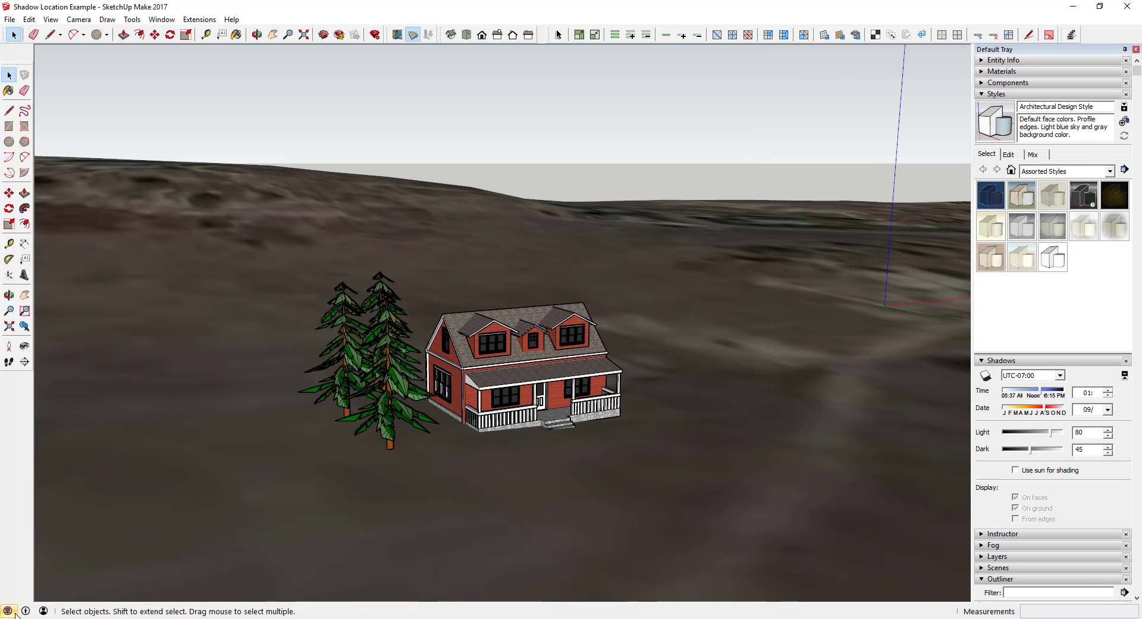
pyautogui.moveTo(11, 613)
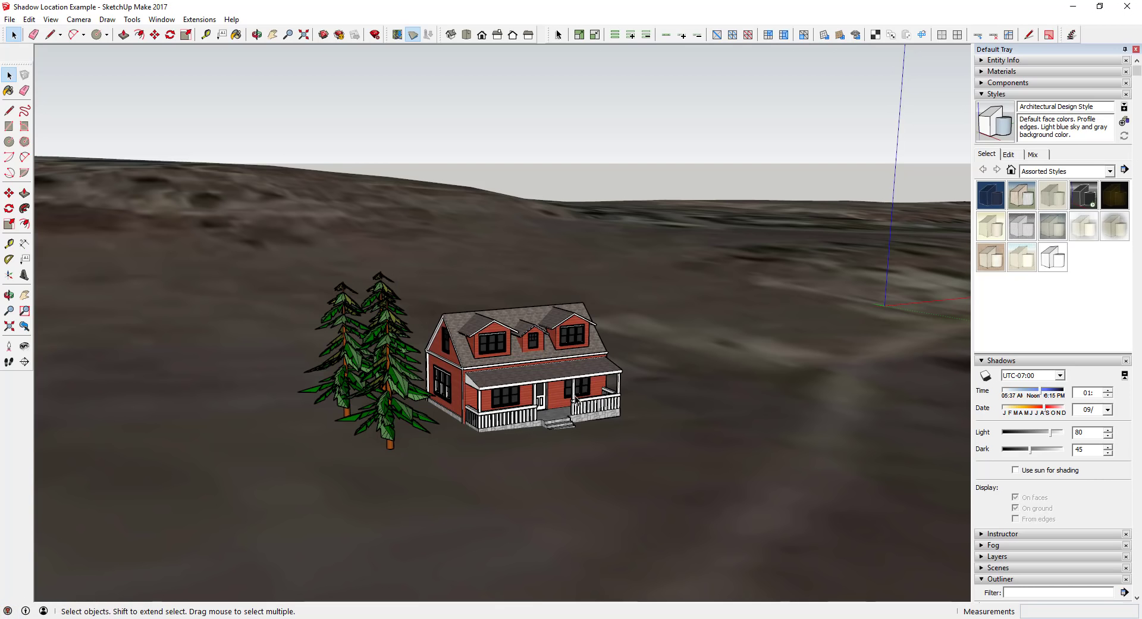
pyautogui.moveTo(576, 397); pyautogui.dragTo(603, 384, button='middle')
pyautogui.scroll(-6, 605, 381)
pyautogui.moveTo(606, 341); pyautogui.dragTo(590, 387, button='middle')
pyautogui.scroll(3, 590, 386)
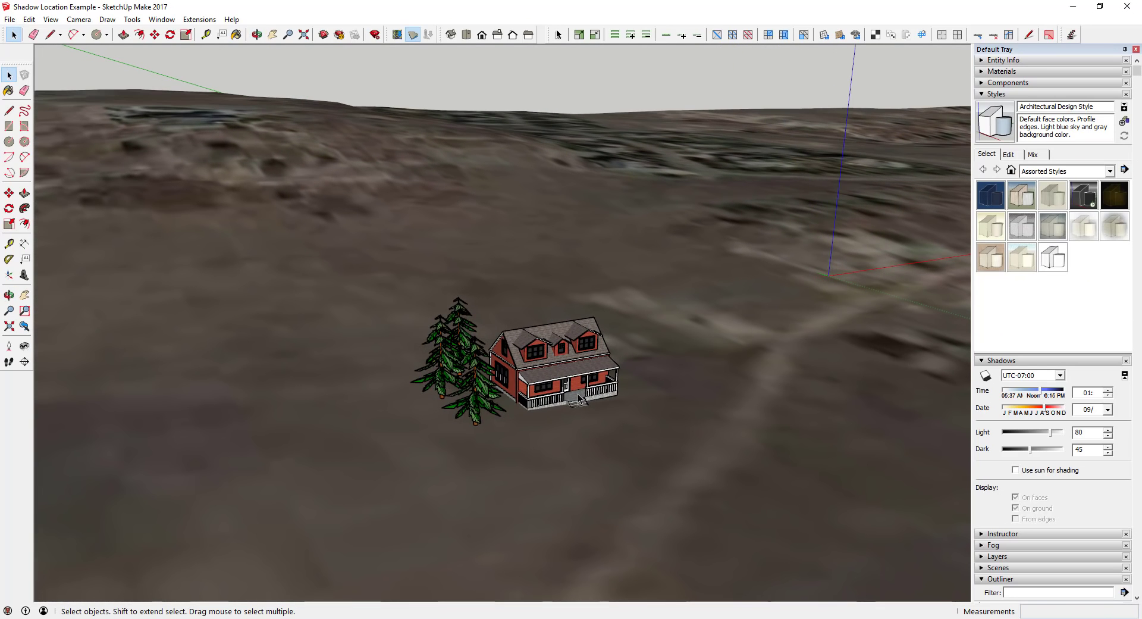
pyautogui.scroll(-5, 670, 327)
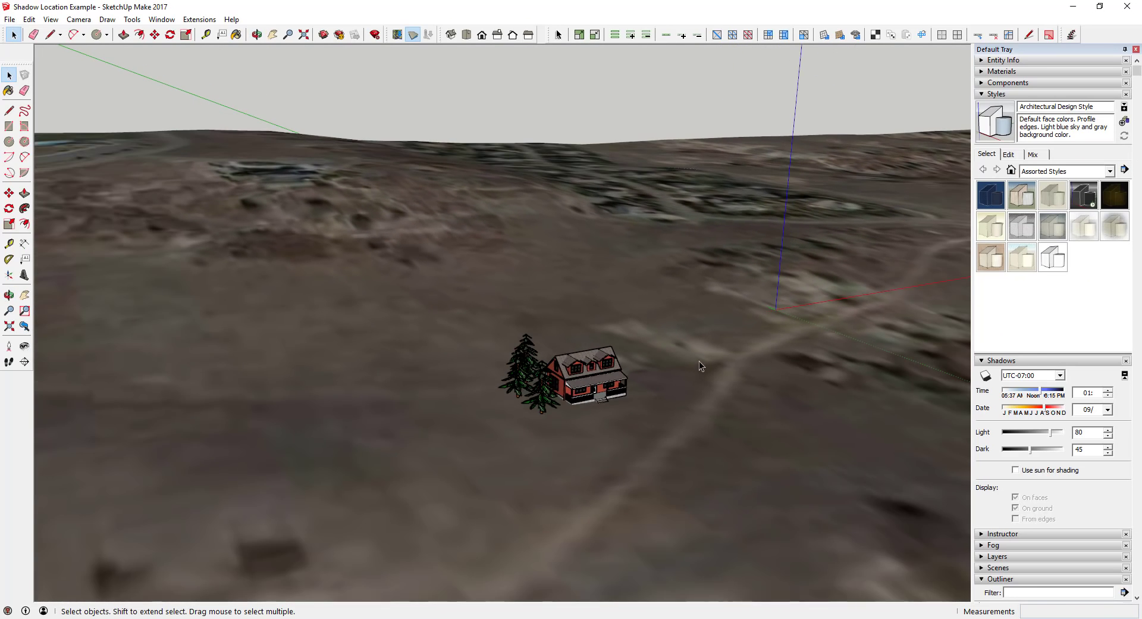
pyautogui.scroll(5, 603, 330)
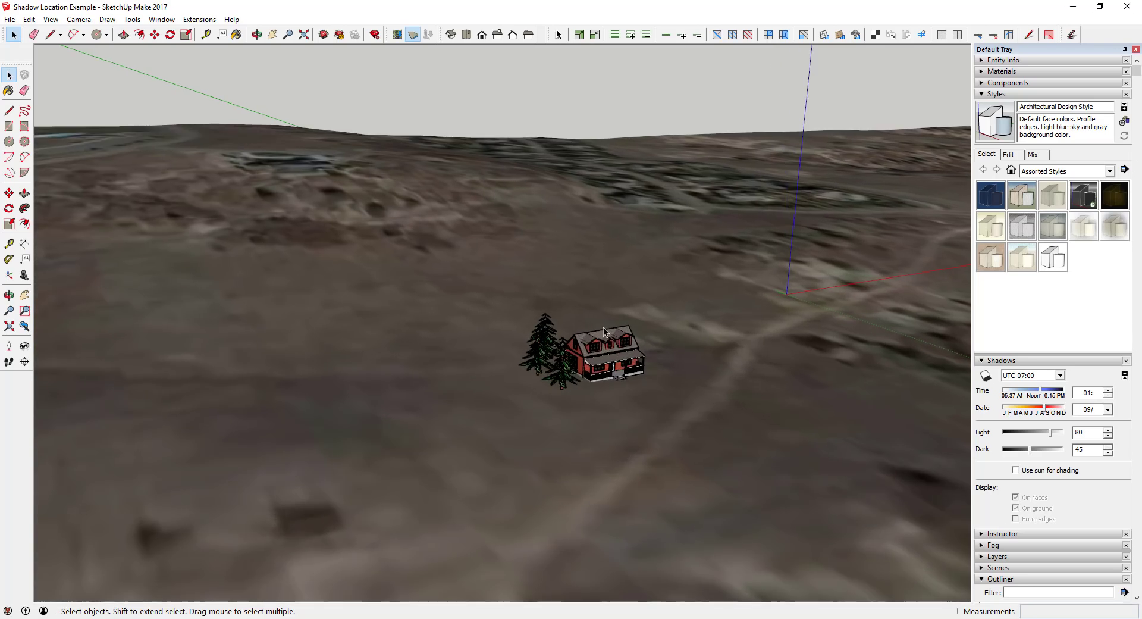
pyautogui.scroll(3, 601, 344)
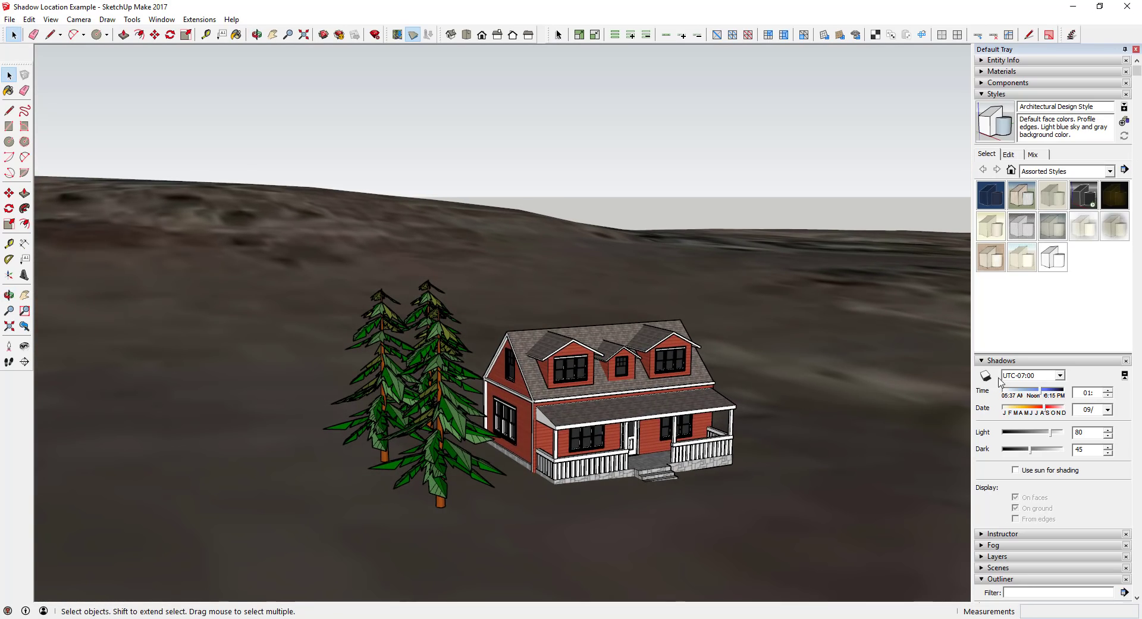
# Turn on shadows and inspect those cast by the trees and house from several viewpoints.
pyautogui.click(986, 375)
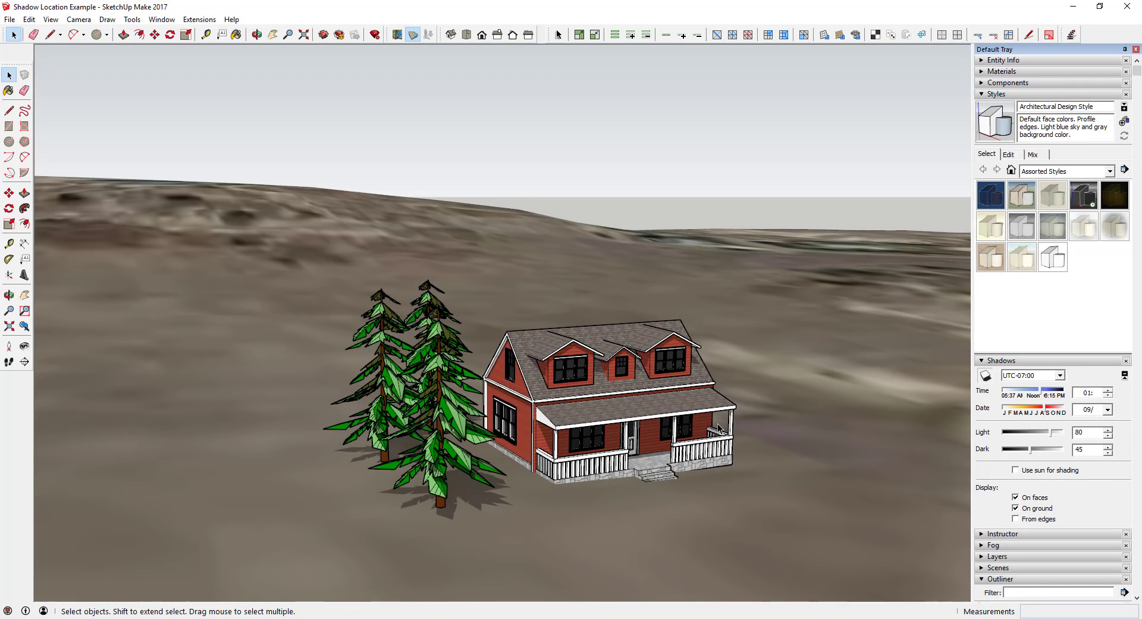
pyautogui.moveTo(719, 428); pyautogui.dragTo(731, 427, button='middle')
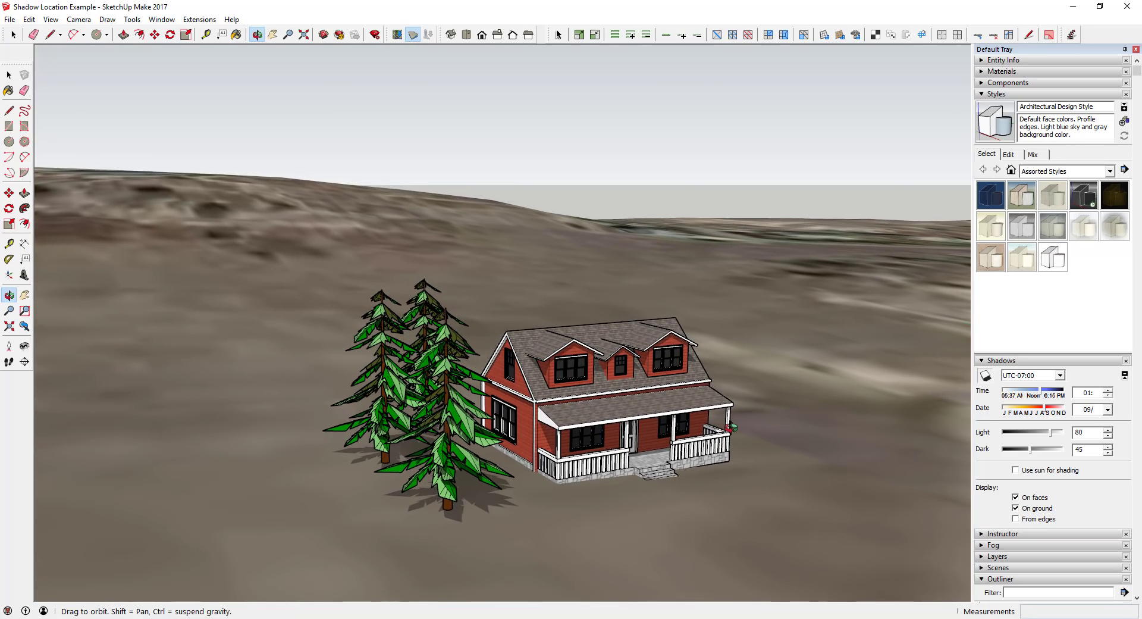
pyautogui.scroll(-10, 704, 415)
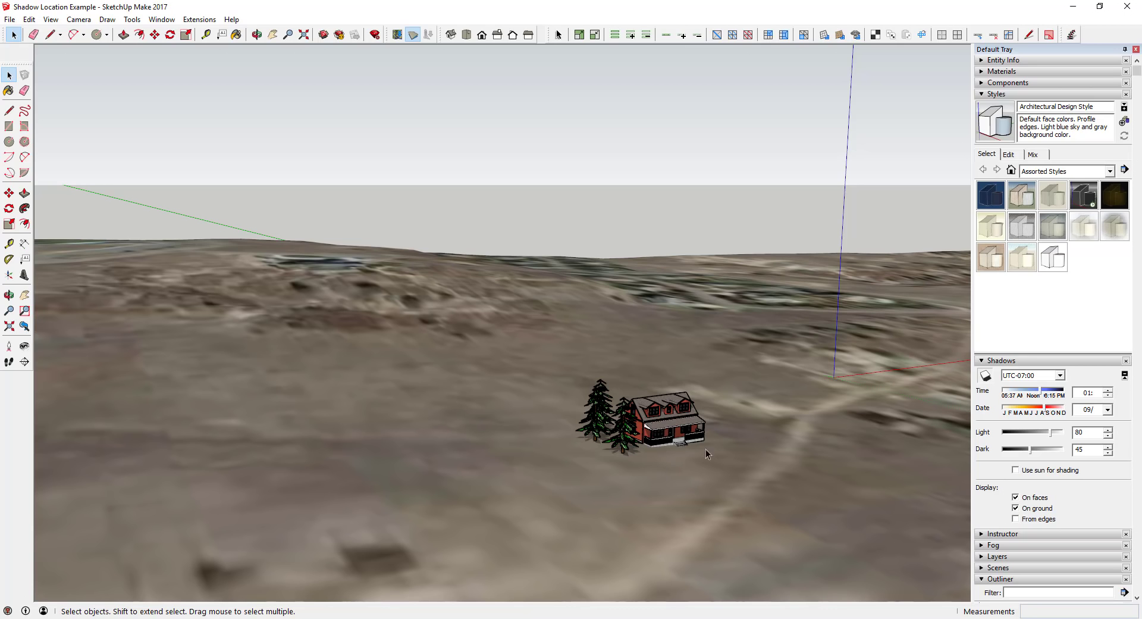
pyautogui.scroll(8, 713, 467)
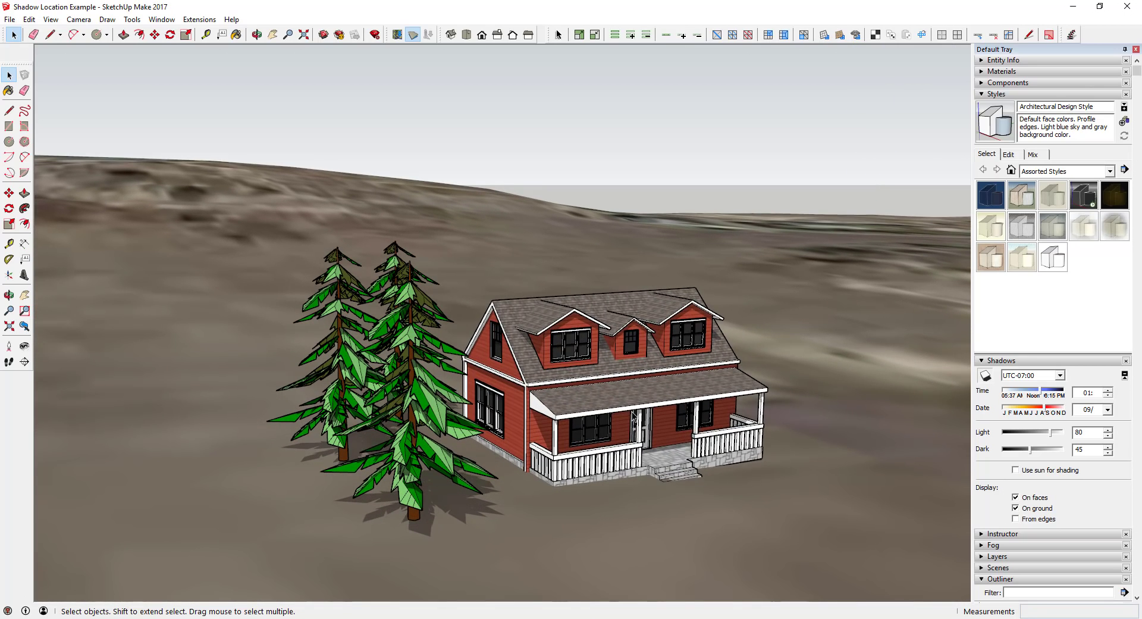
pyautogui.scroll(-3, 640, 415)
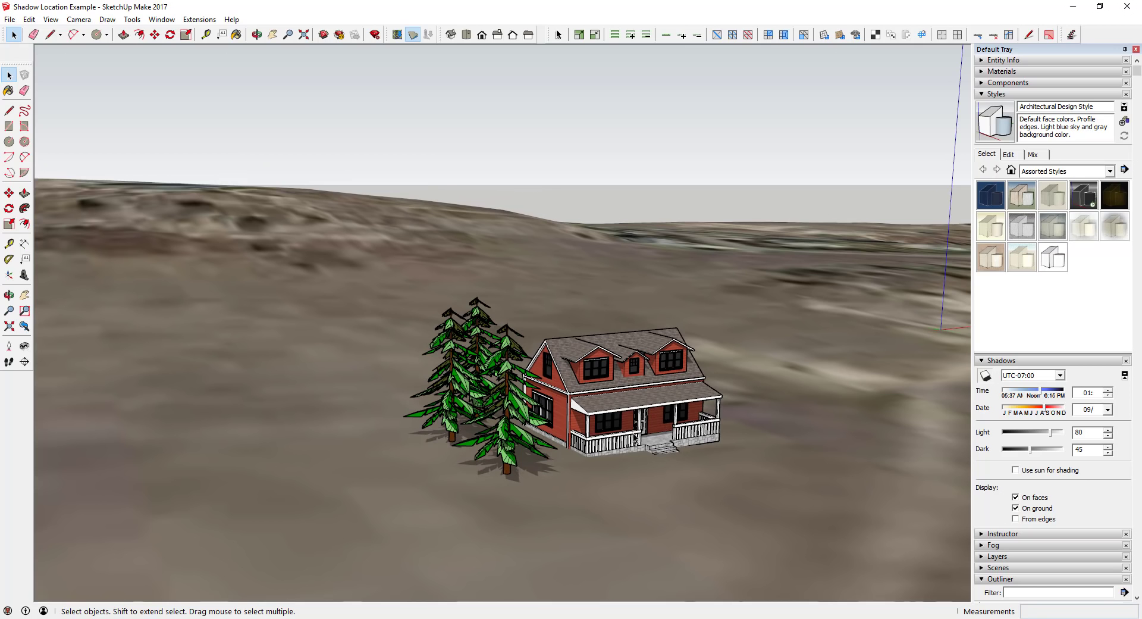
pyautogui.moveTo(616, 433); pyautogui.dragTo(601, 404, button='middle')
pyautogui.scroll(2, 601, 404)
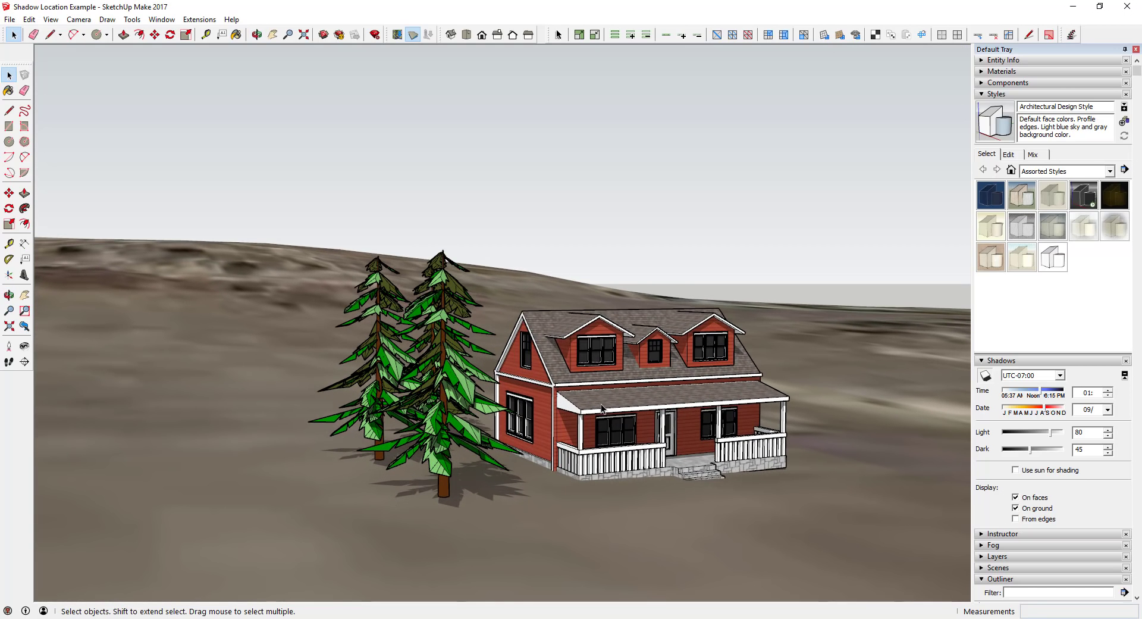
pyautogui.moveTo(404, 388); pyautogui.dragTo(413, 361, button='middle')
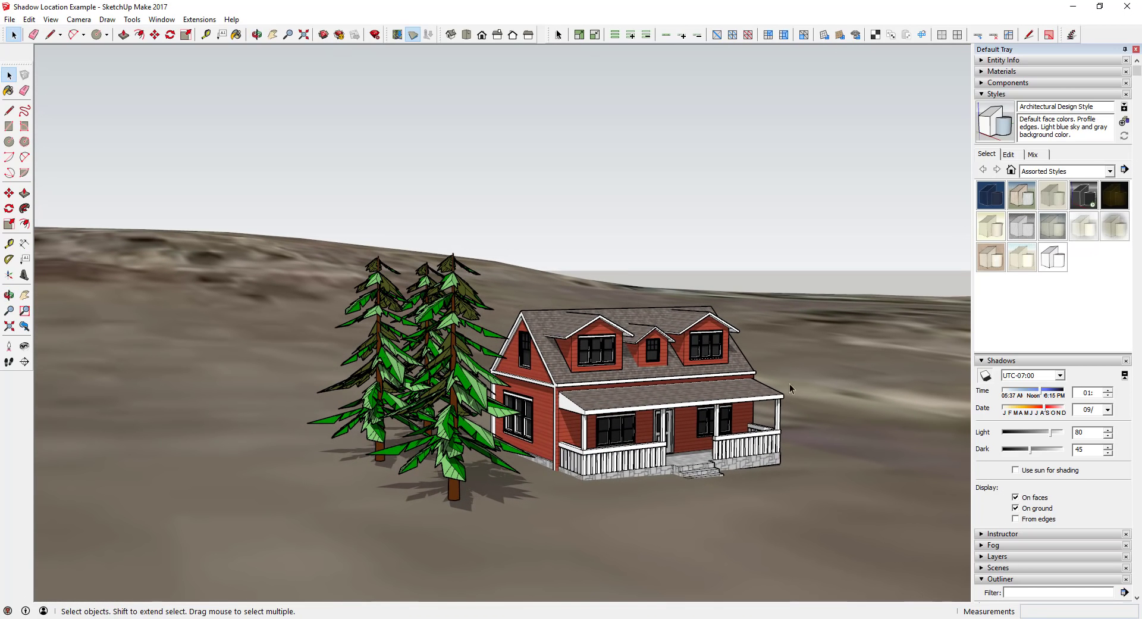
# Set the shadow time to the 4 PM hour and inspect the shadows around the house and trees.
pyautogui.moveTo(1030, 393); pyautogui.dragTo(1059, 393)
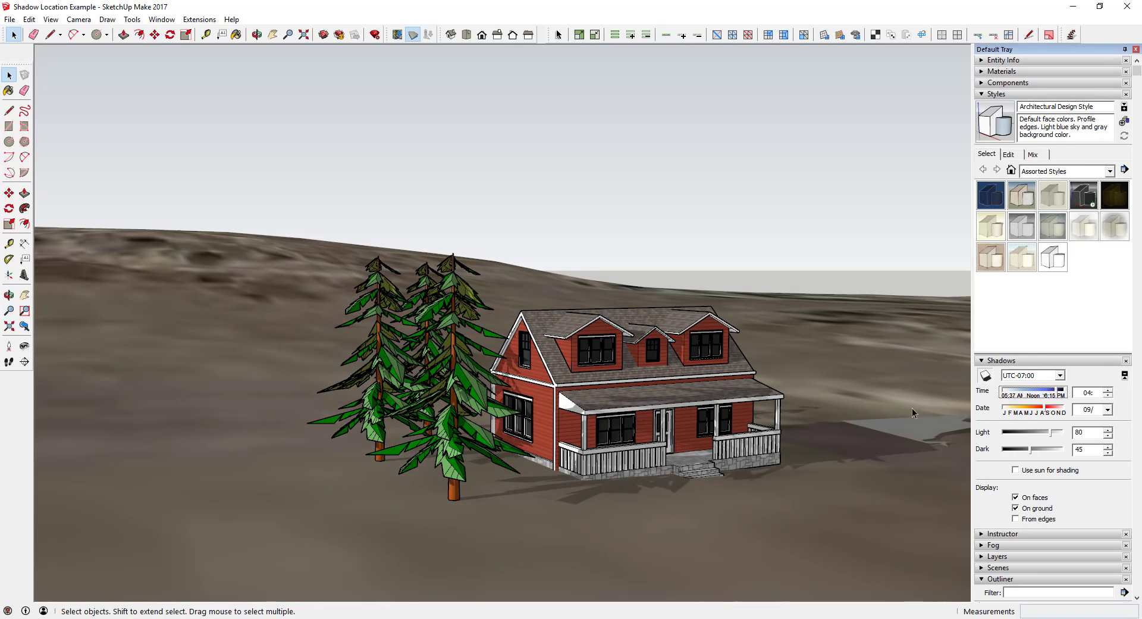
pyautogui.scroll(5, 915, 412)
pyautogui.scroll(-6, 914, 413)
pyautogui.press('o')
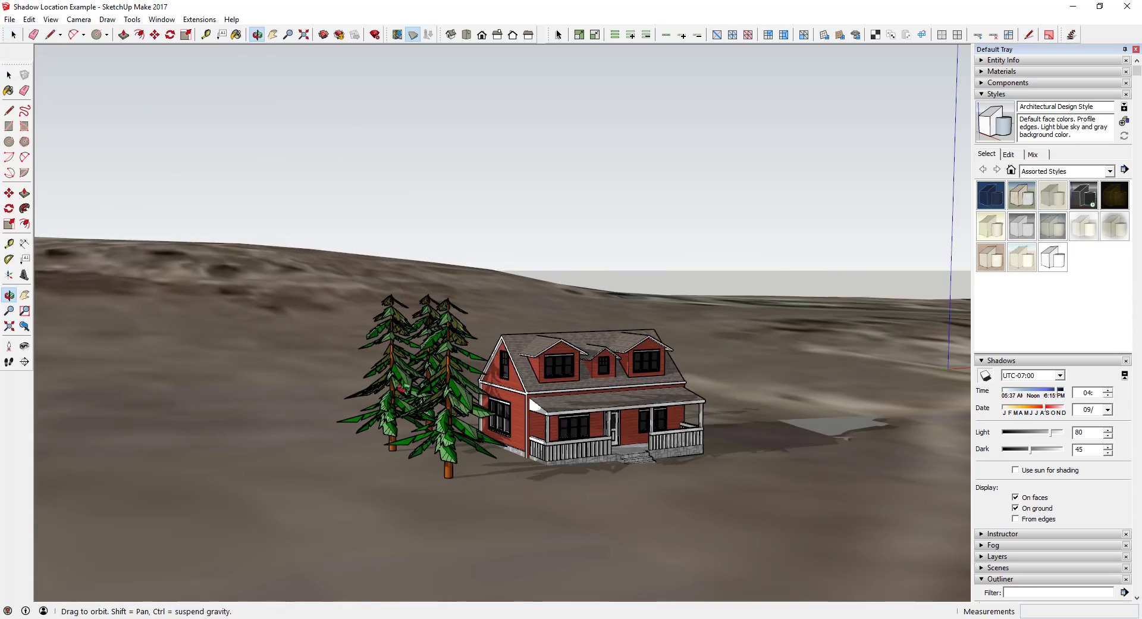
pyautogui.moveTo(401, 389)
pyautogui.mouseDown(button='middle')
pyautogui.moveTo(544, 385)
pyautogui.moveTo(414, 381)
pyautogui.mouseUp(button='middle')
pyautogui.scroll(3, 576, 374)
pyautogui.moveTo(576, 374); pyautogui.dragTo(572, 420, button='middle')
# Set the shadow date to December and the time to the 10 AM hour, viewing the shadows behind the house.
pyautogui.moveTo(1045, 409); pyautogui.dragTo(1026, 388)
pyautogui.click(1031, 393)
pyautogui.scroll(-2, 647, 423)
pyautogui.moveTo(636, 408); pyautogui.dragTo(620, 430, button='middle')
# Rotate the house component 180 degrees in place so its front porch faces the opposite way.
pyautogui.click(620, 389)
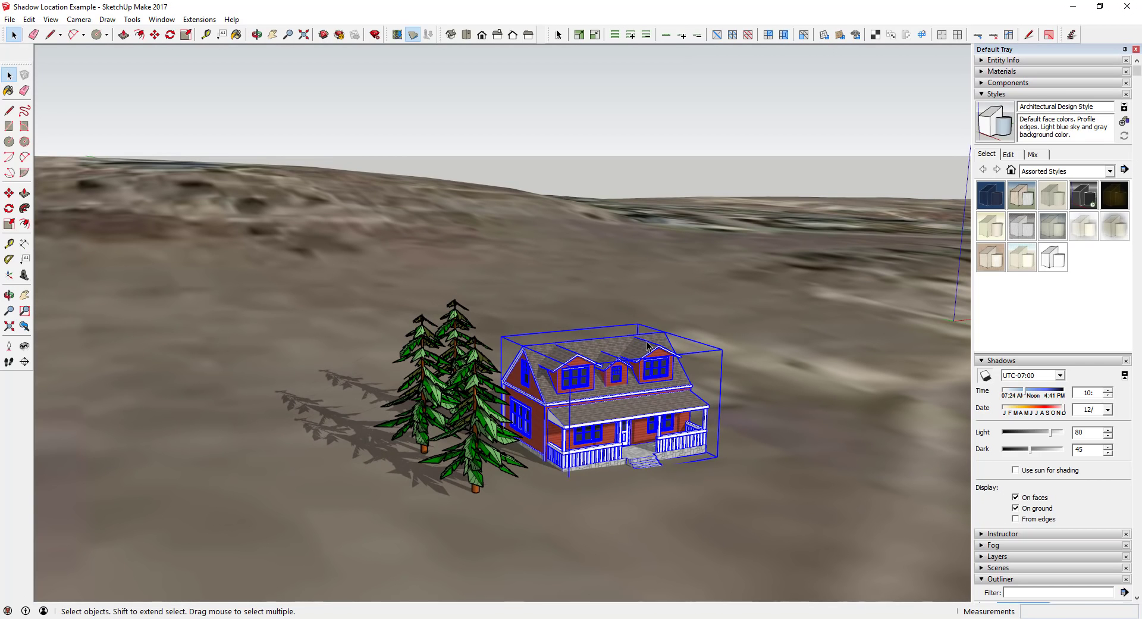
pyautogui.press('m')
pyautogui.moveTo(654, 333); pyautogui.dragTo(658, 340, button='middle')
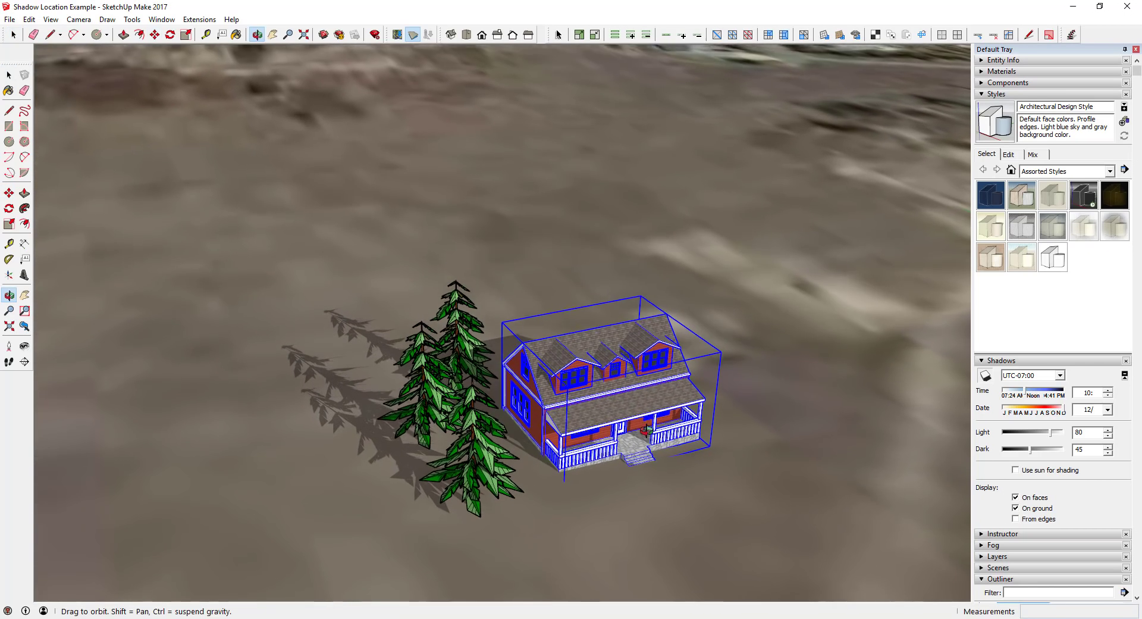
pyautogui.scroll(2, 659, 338)
pyautogui.click(667, 319)
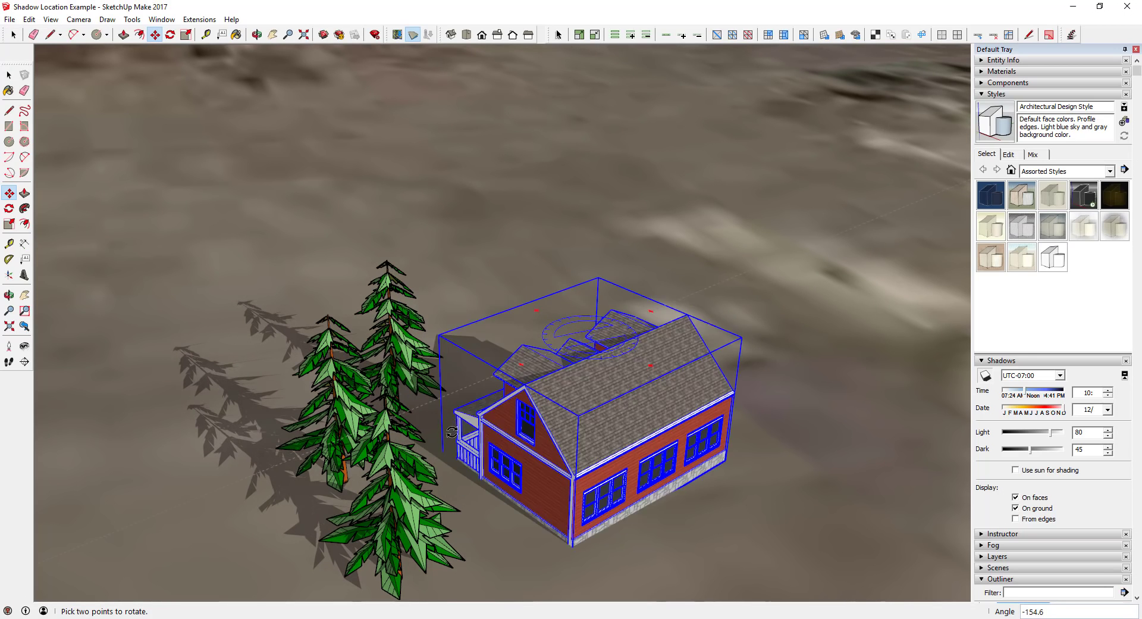
pyautogui.click(218, 458)
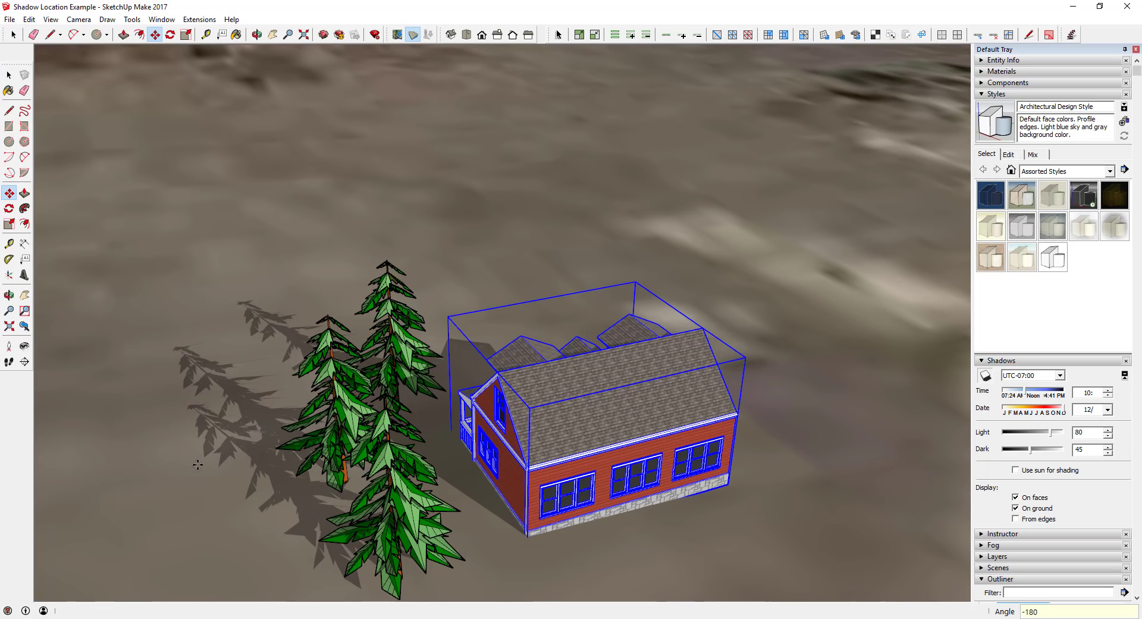
pyautogui.press('space')
# Set the shadow time to the 9 AM hour and view the rotated house from its front porch side.
pyautogui.scroll(-2, 678, 457)
pyautogui.moveTo(574, 445); pyautogui.dragTo(592, 428, button='middle')
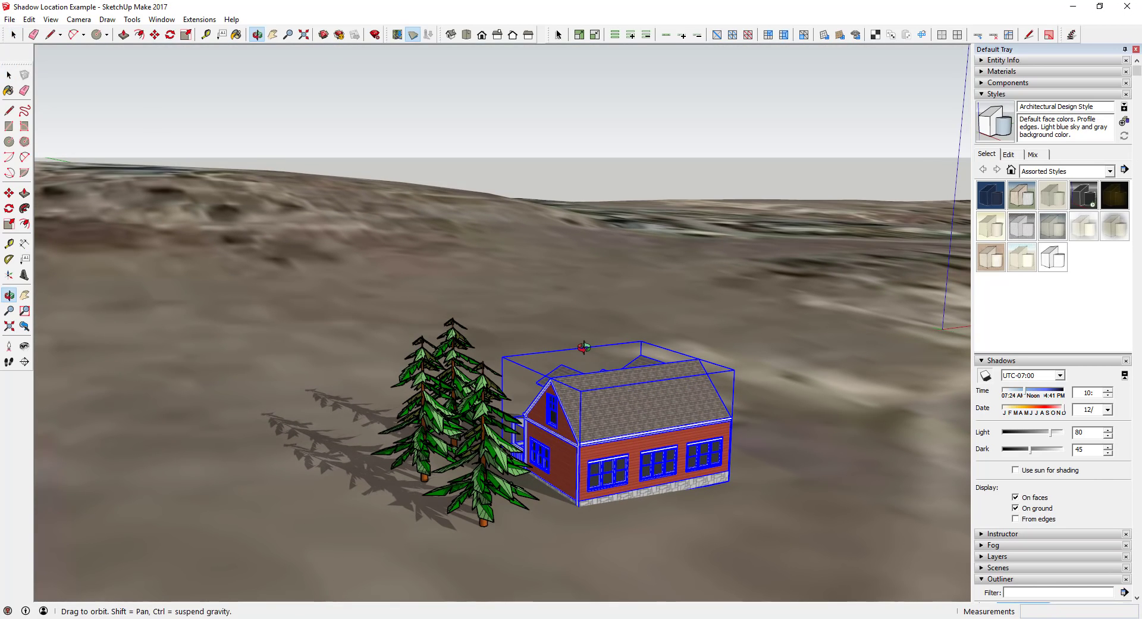
pyautogui.scroll(-3, 1023, 268)
pyautogui.moveTo(1019, 321); pyautogui.dragTo(1017, 322)
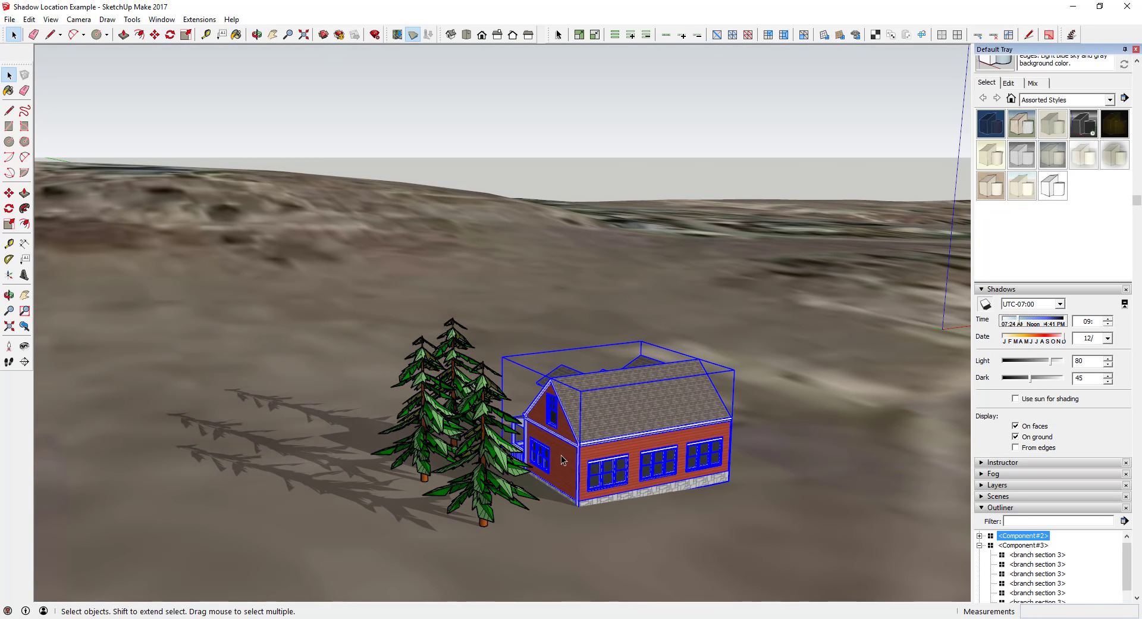
pyautogui.moveTo(561, 459); pyautogui.dragTo(952, 440, button='middle')
pyautogui.moveTo(773, 443); pyautogui.dragTo(868, 442, button='middle')
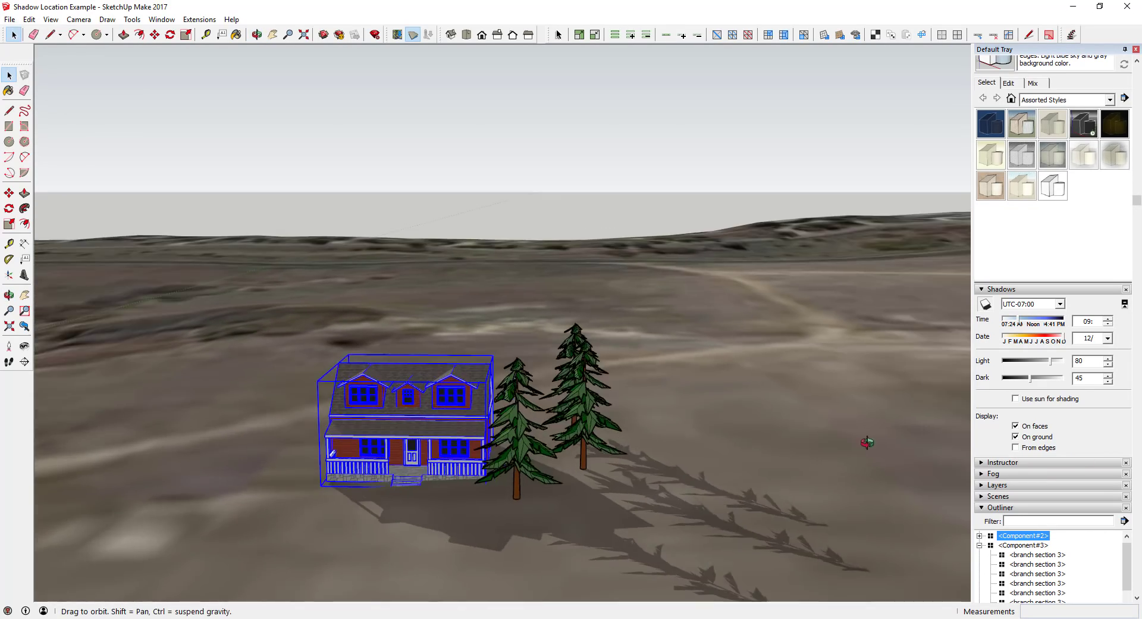
pyautogui.scroll(2, 470, 394)
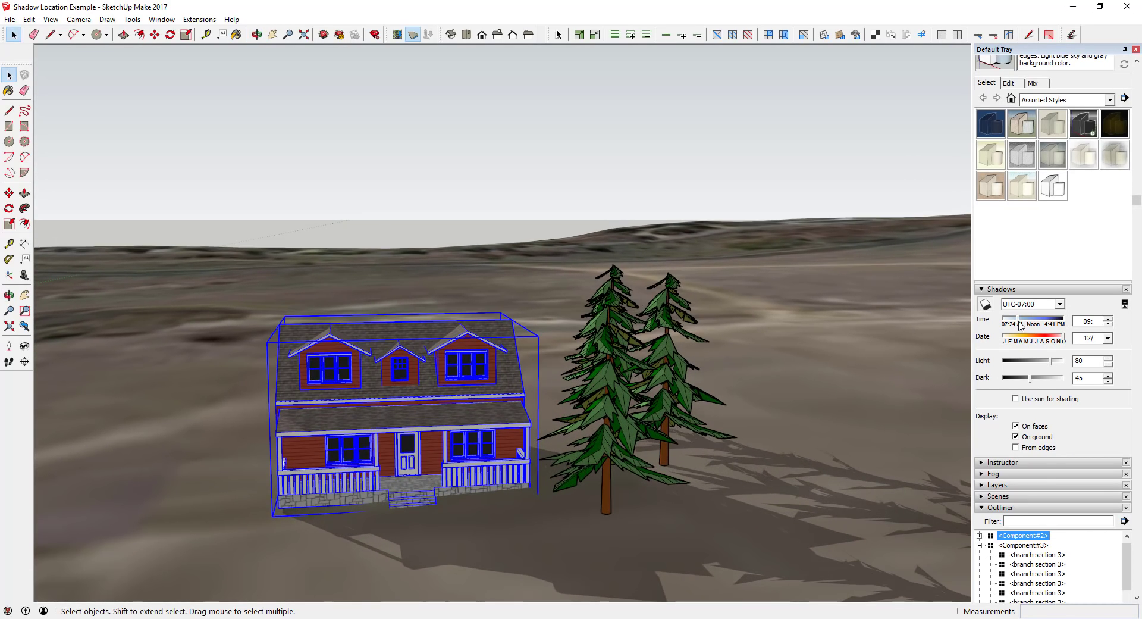
# Set the shadow time to the 10 AM hour and examine the shading on the house's front from several angles.
pyautogui.moveTo(1019, 321); pyautogui.dragTo(1025, 322)
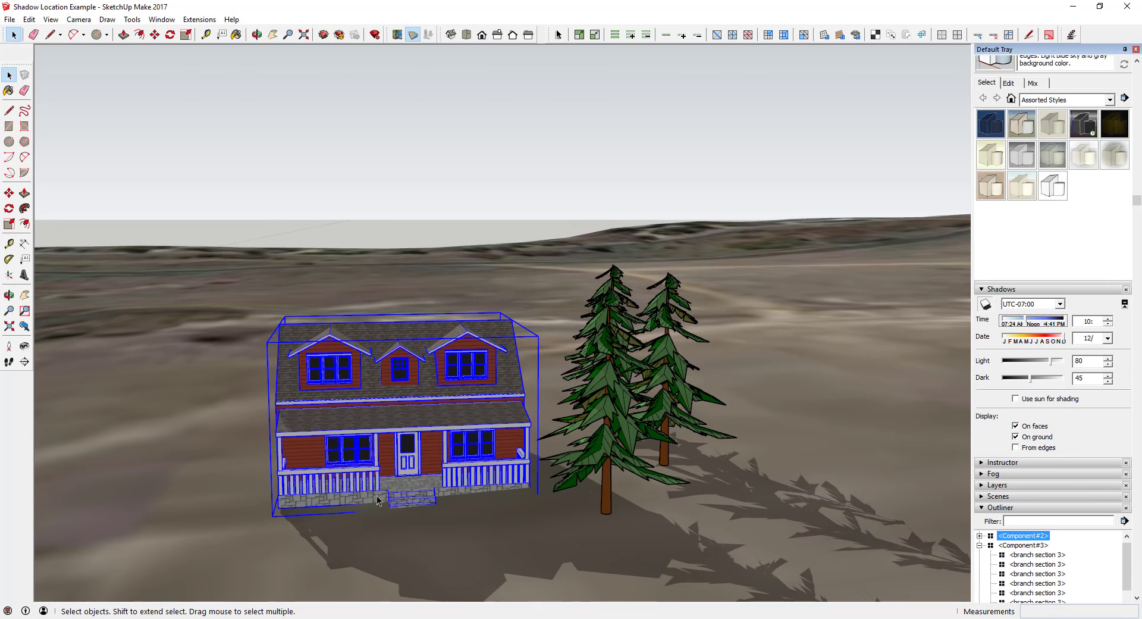
pyautogui.scroll(-2, 402, 479)
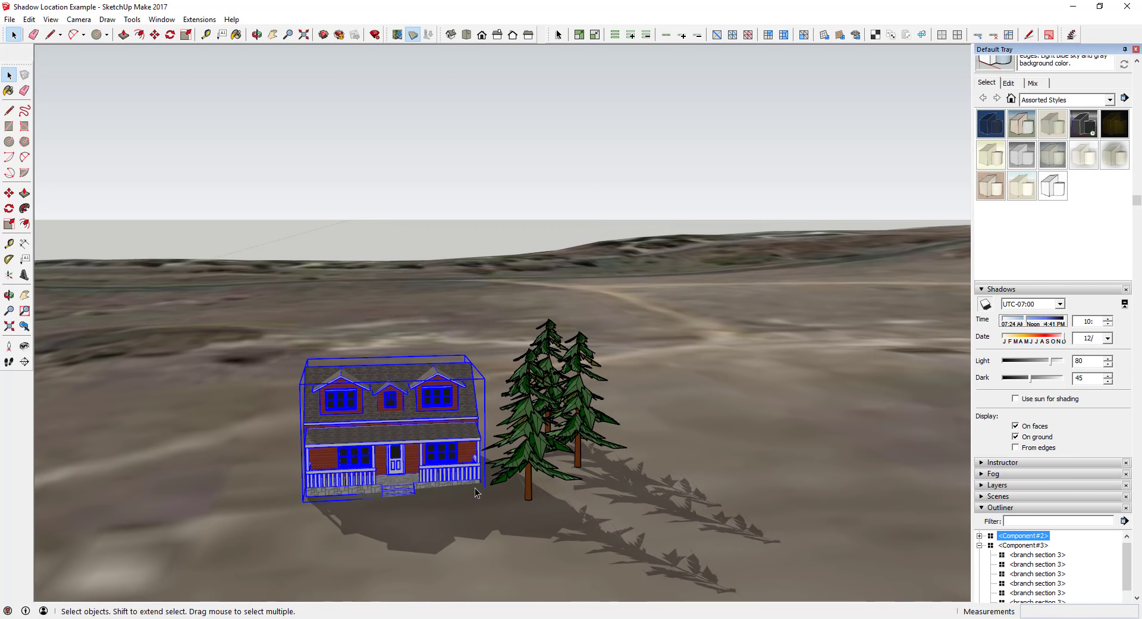
pyautogui.scroll(-2, 475, 487)
pyautogui.moveTo(389, 523); pyautogui.dragTo(439, 483, button='middle')
pyautogui.scroll(4, 440, 488)
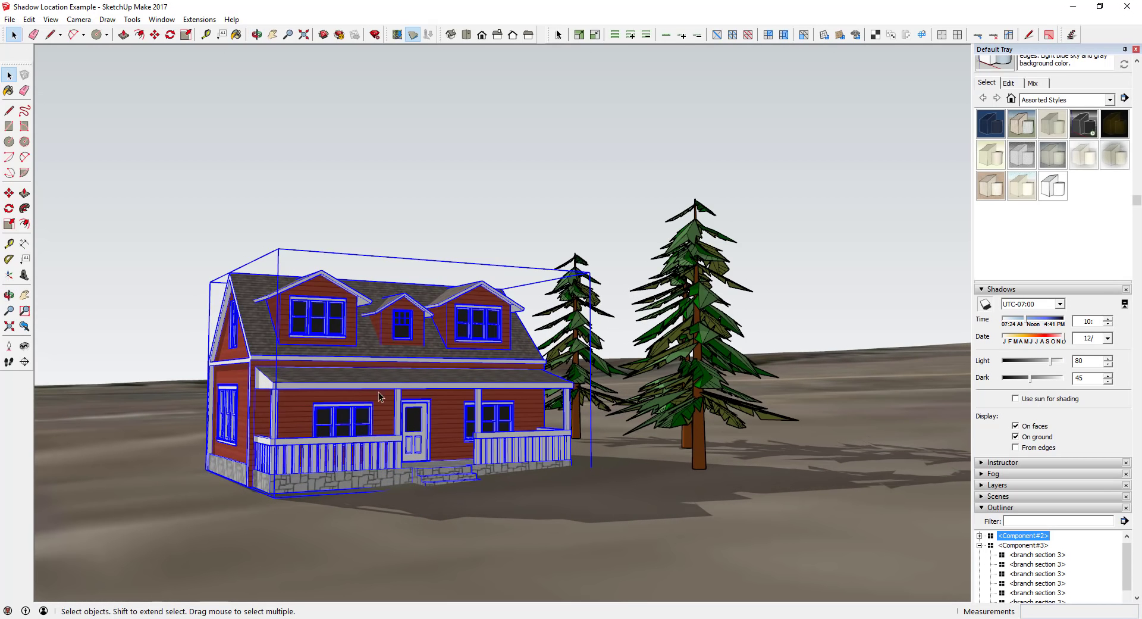
pyautogui.moveTo(449, 485); pyautogui.dragTo(446, 479, button='middle')
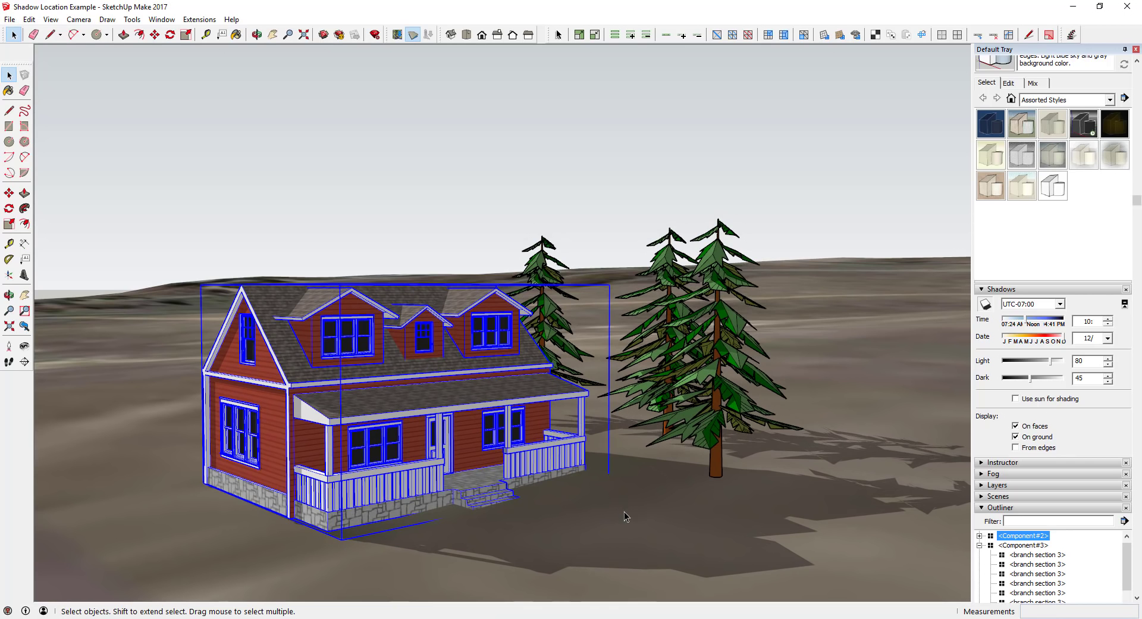
pyautogui.scroll(-3, 536, 501)
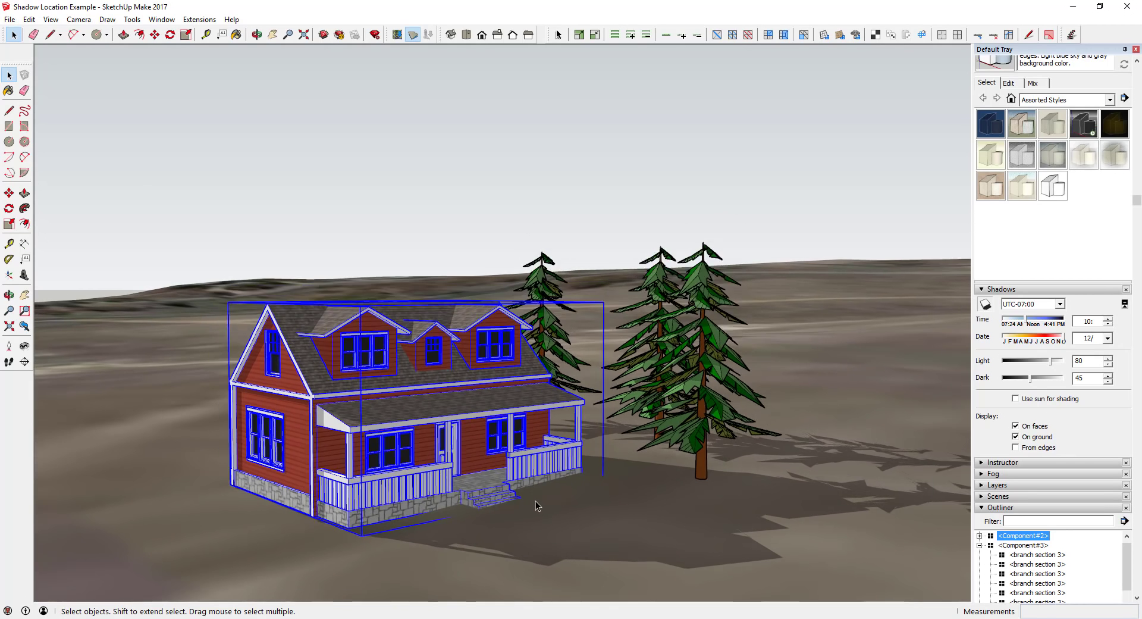
pyautogui.moveTo(535, 501); pyautogui.dragTo(582, 533, button='middle')
pyautogui.scroll(2, 583, 533)
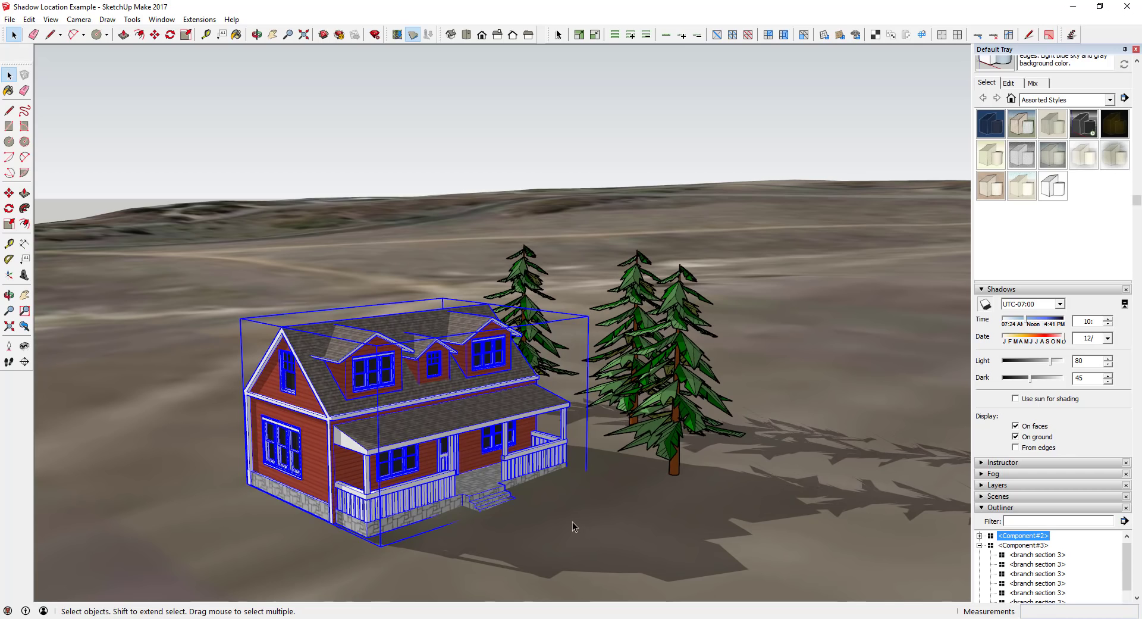
pyautogui.scroll(-4, 510, 458)
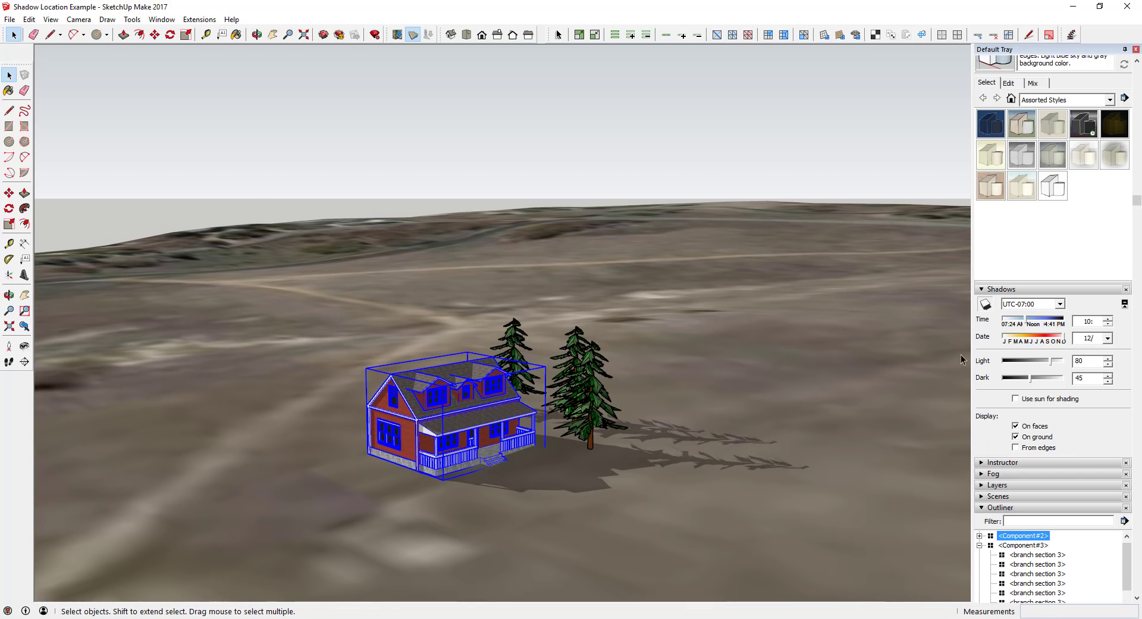
# Set the shadow time to the 3 PM hour and view the shadows in front of the house.
pyautogui.moveTo(1031, 320); pyautogui.dragTo(1060, 319)
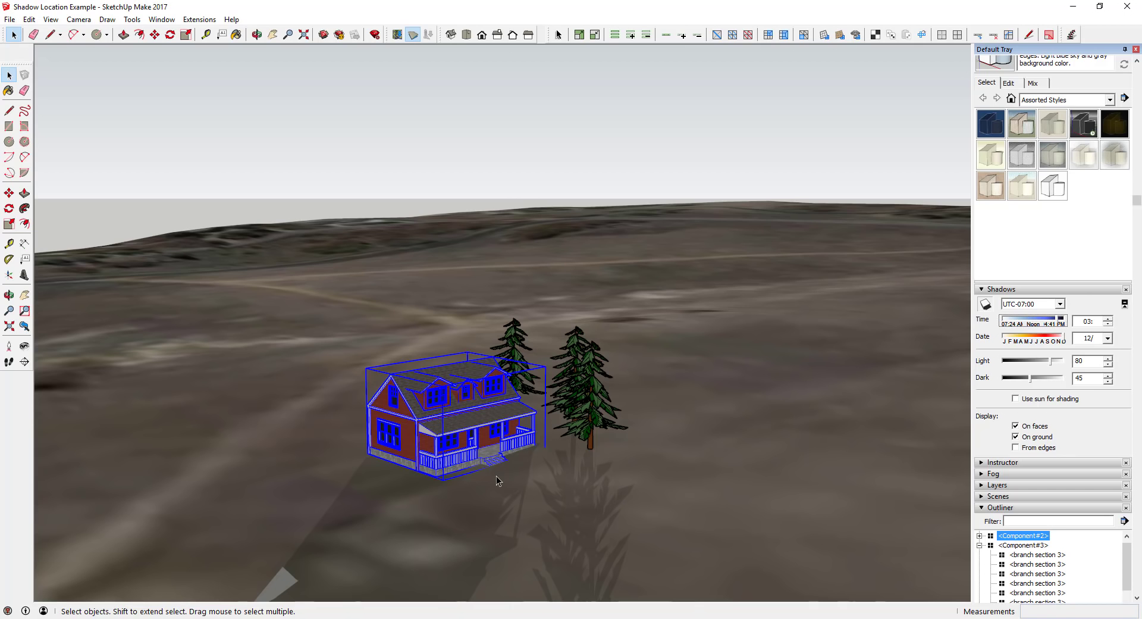
pyautogui.moveTo(496, 476); pyautogui.dragTo(491, 447, button='middle')
pyautogui.scroll(3, 491, 447)
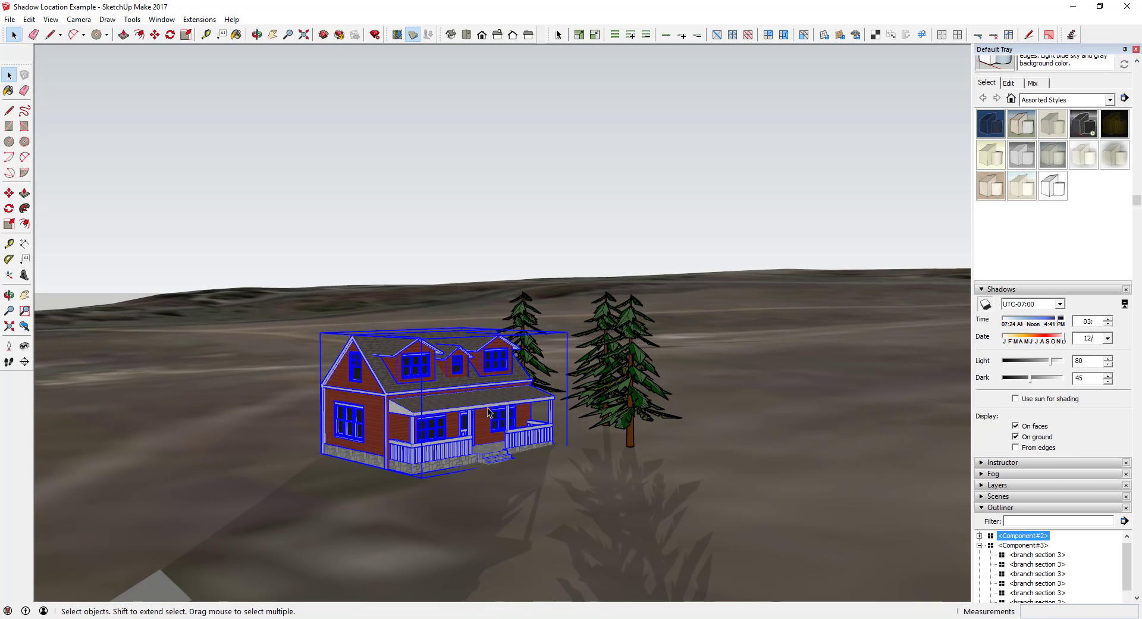
# Rotate the house component another 180 degrees in place so its front porch faces its original direction again.
pyautogui.scroll(4, 512, 434)
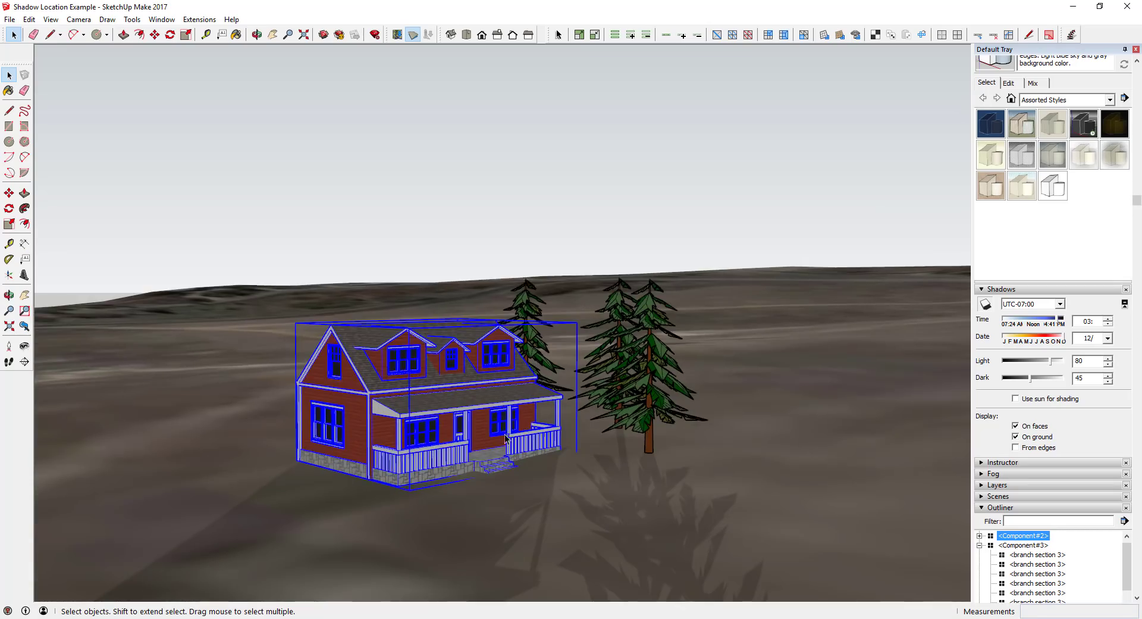
pyautogui.moveTo(466, 459); pyautogui.dragTo(658, 459, button='middle')
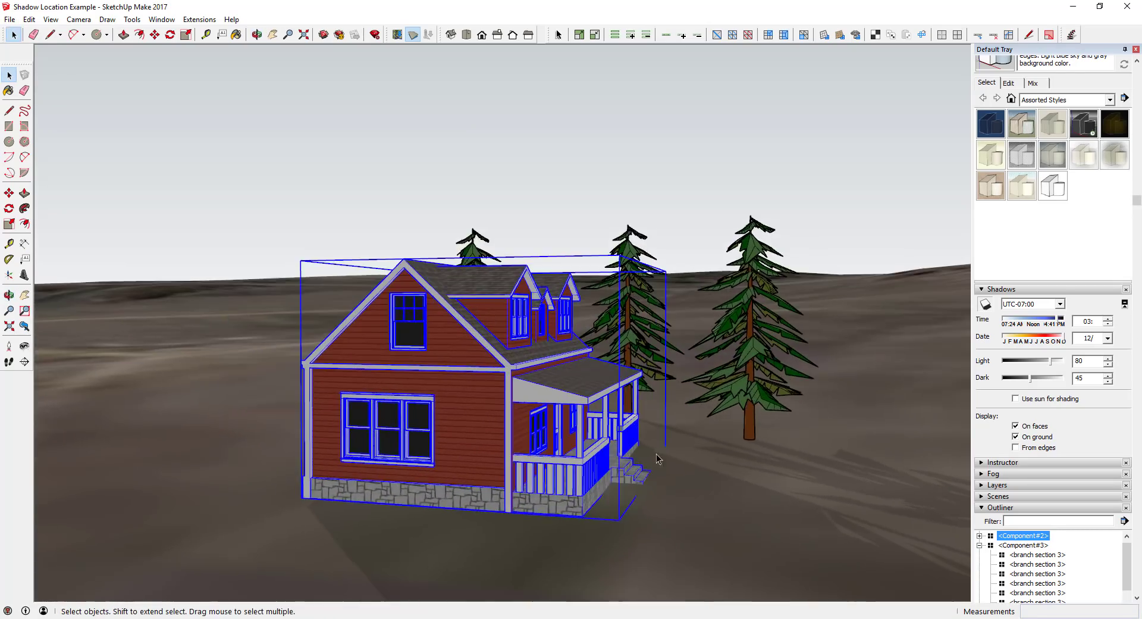
pyautogui.scroll(-4, 659, 459)
pyautogui.scroll(4, 724, 436)
pyautogui.scroll(-3, 590, 432)
pyautogui.moveTo(590, 432); pyautogui.dragTo(512, 441, button='middle')
pyautogui.press('m')
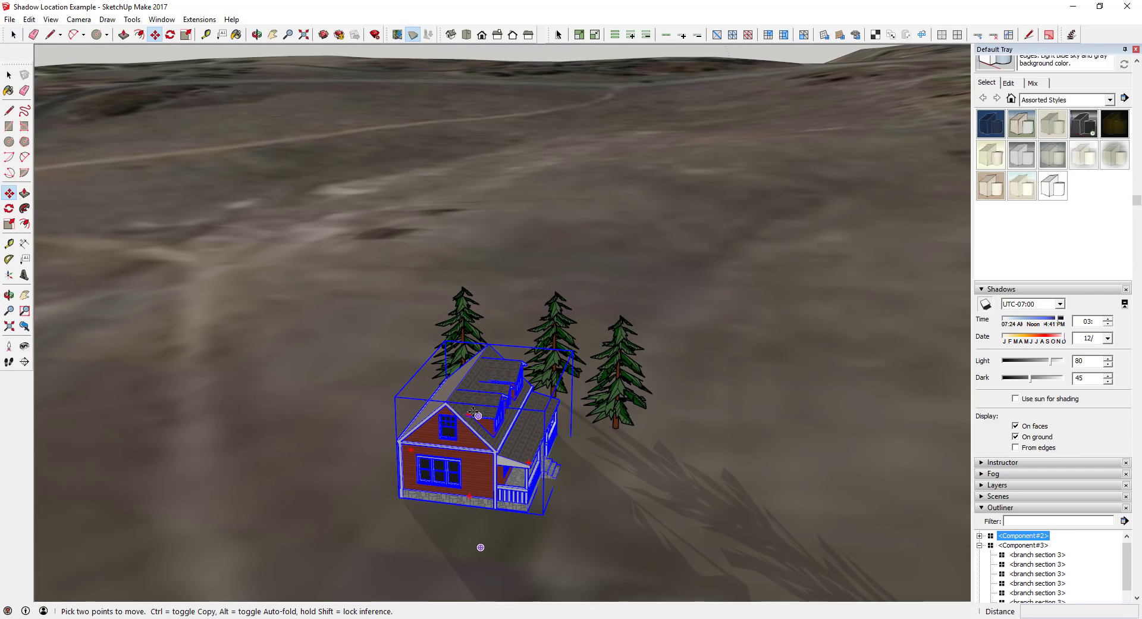
pyautogui.moveTo(527, 399); pyautogui.dragTo(584, 284)
pyautogui.write('18')
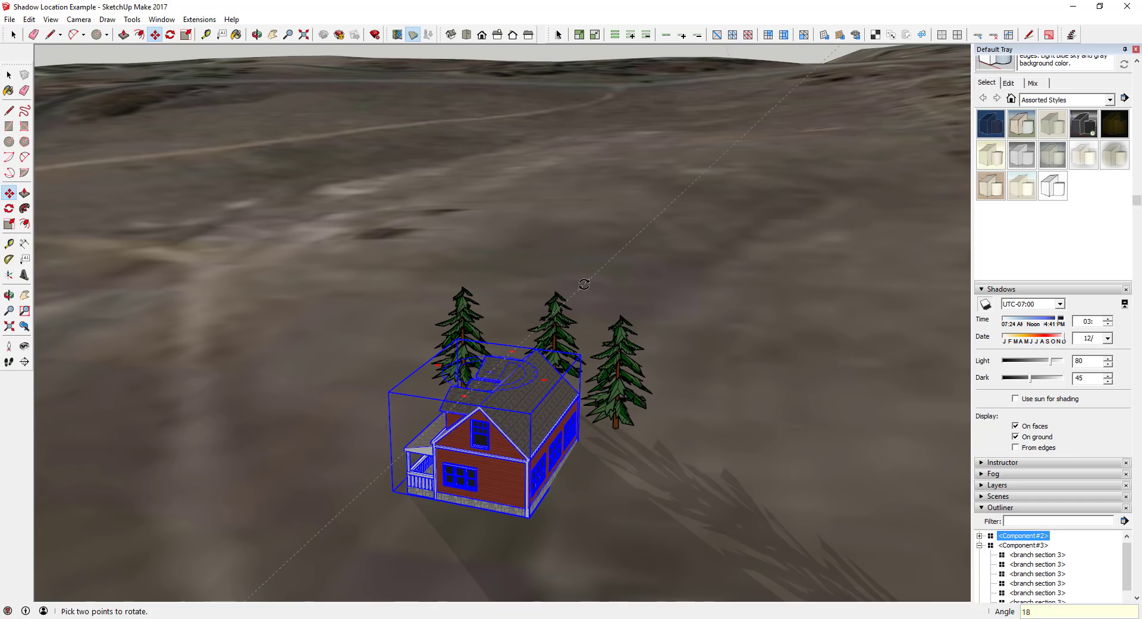
pyautogui.write('0')
pyautogui.press('Return')
pyautogui.press('space')
# Examine the sunlight and shading on the rotated house's front porch side and beside the trees.
pyautogui.moveTo(467, 425); pyautogui.dragTo(747, 364, button='middle')
pyautogui.scroll(4, 600, 381)
pyautogui.moveTo(601, 387); pyautogui.dragTo(753, 403, button='middle')
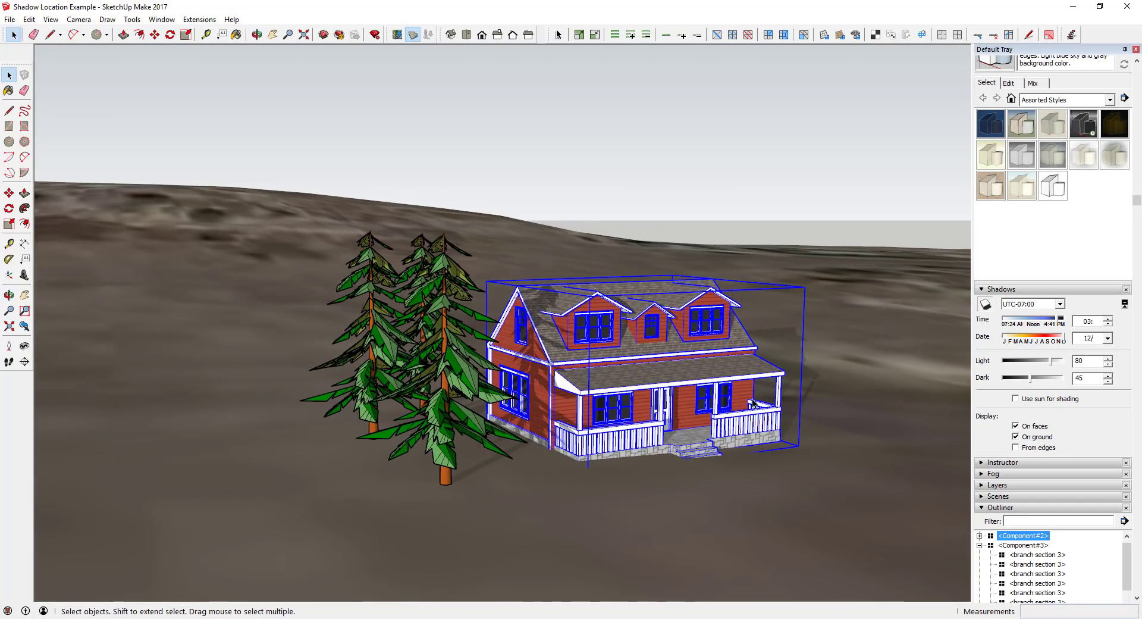
pyautogui.scroll(2, 776, 359)
pyautogui.scroll(-4, 769, 360)
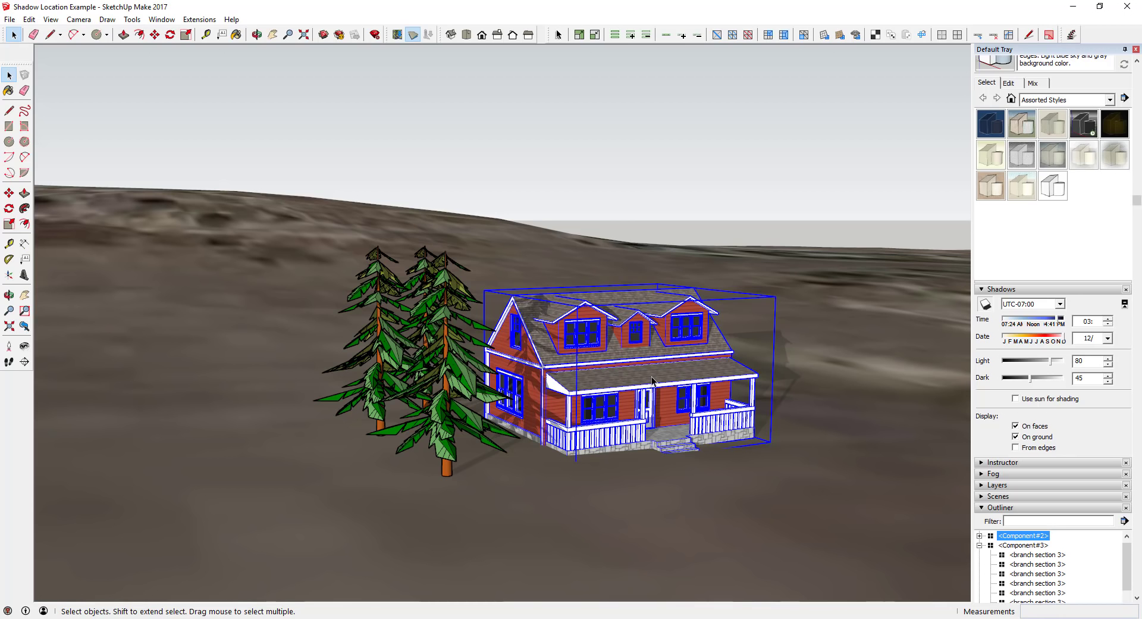
pyautogui.moveTo(653, 381)
pyautogui.mouseDown(button='middle')
pyautogui.moveTo(630, 386)
pyautogui.moveTo(642, 387)
pyautogui.mouseUp(button='middle')
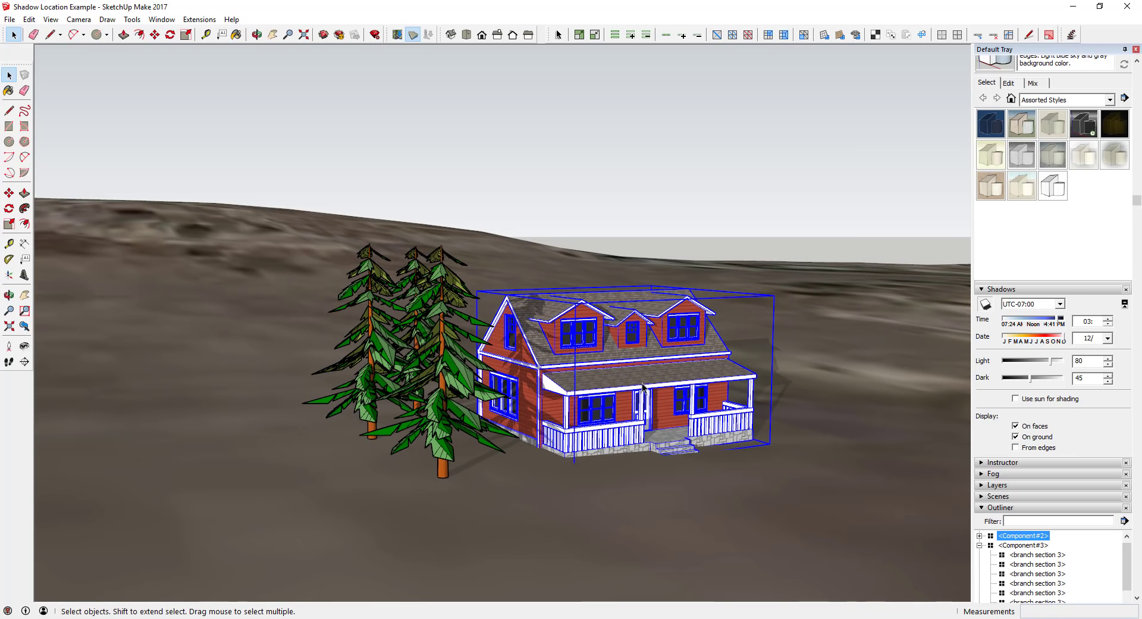